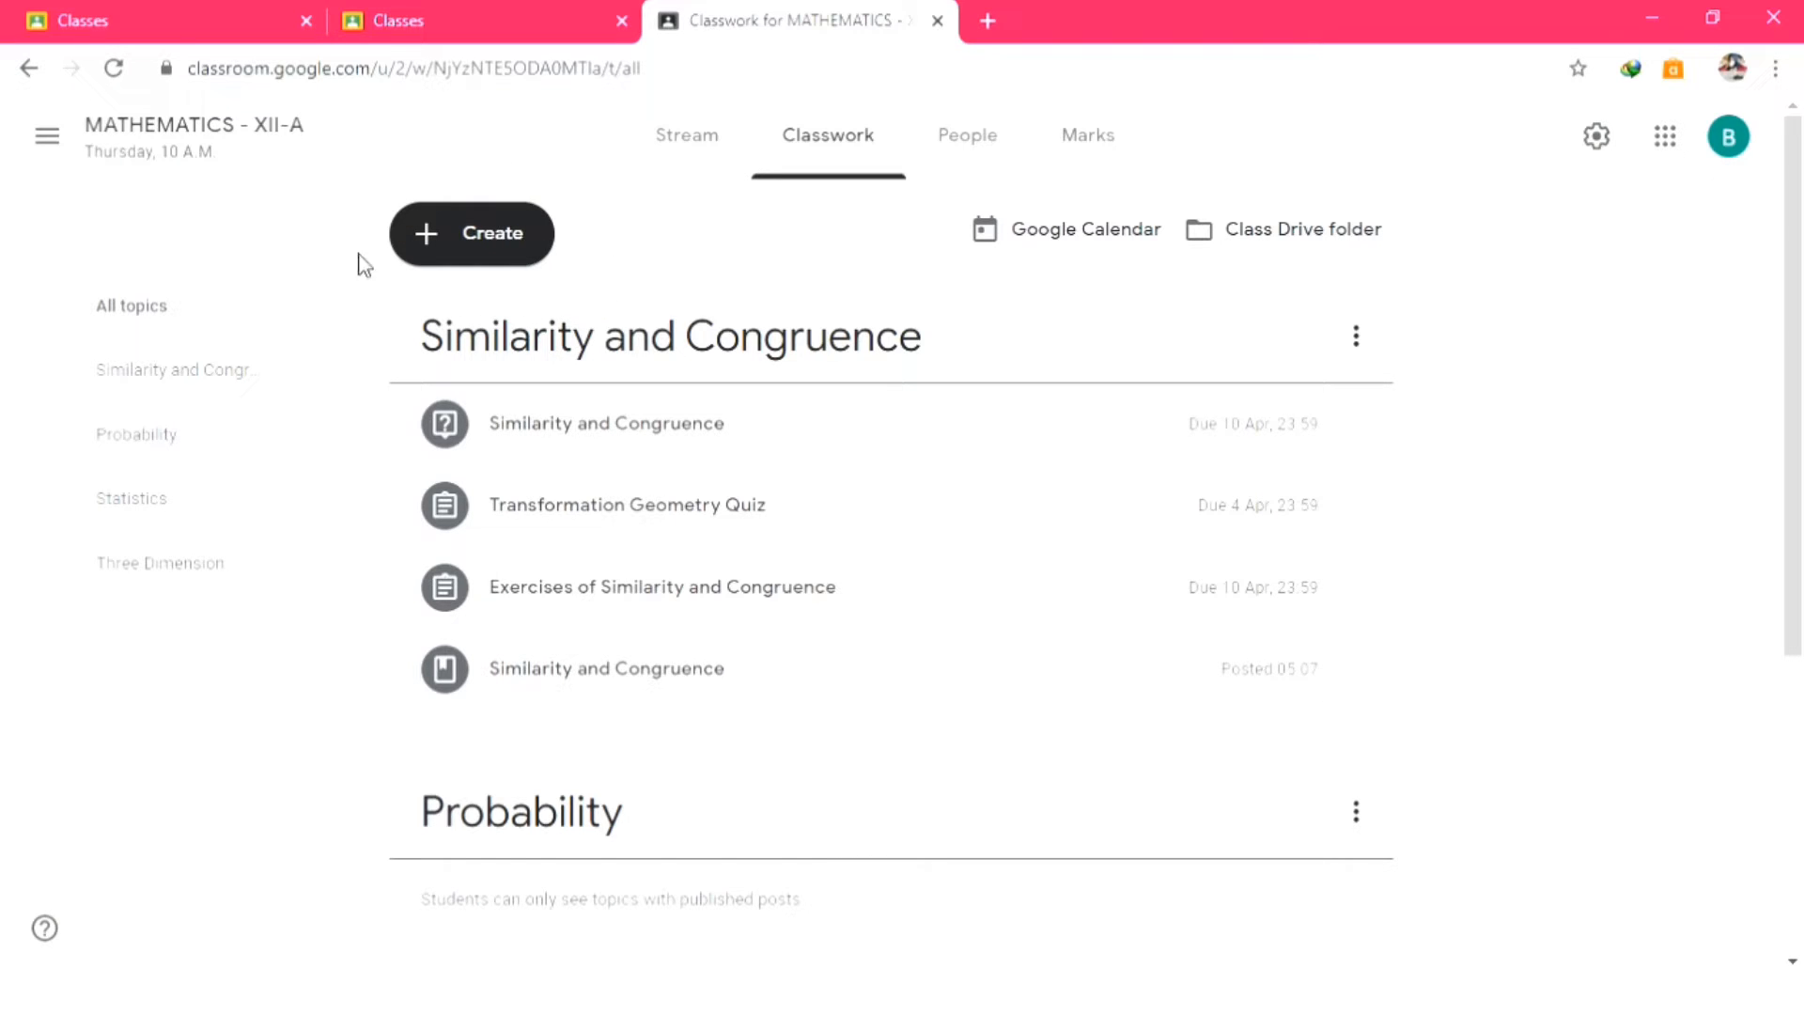
# Add a topic named 'Transformation' to the MATHEMATICS - XII-A classwork page.
pyautogui.click(490, 240)
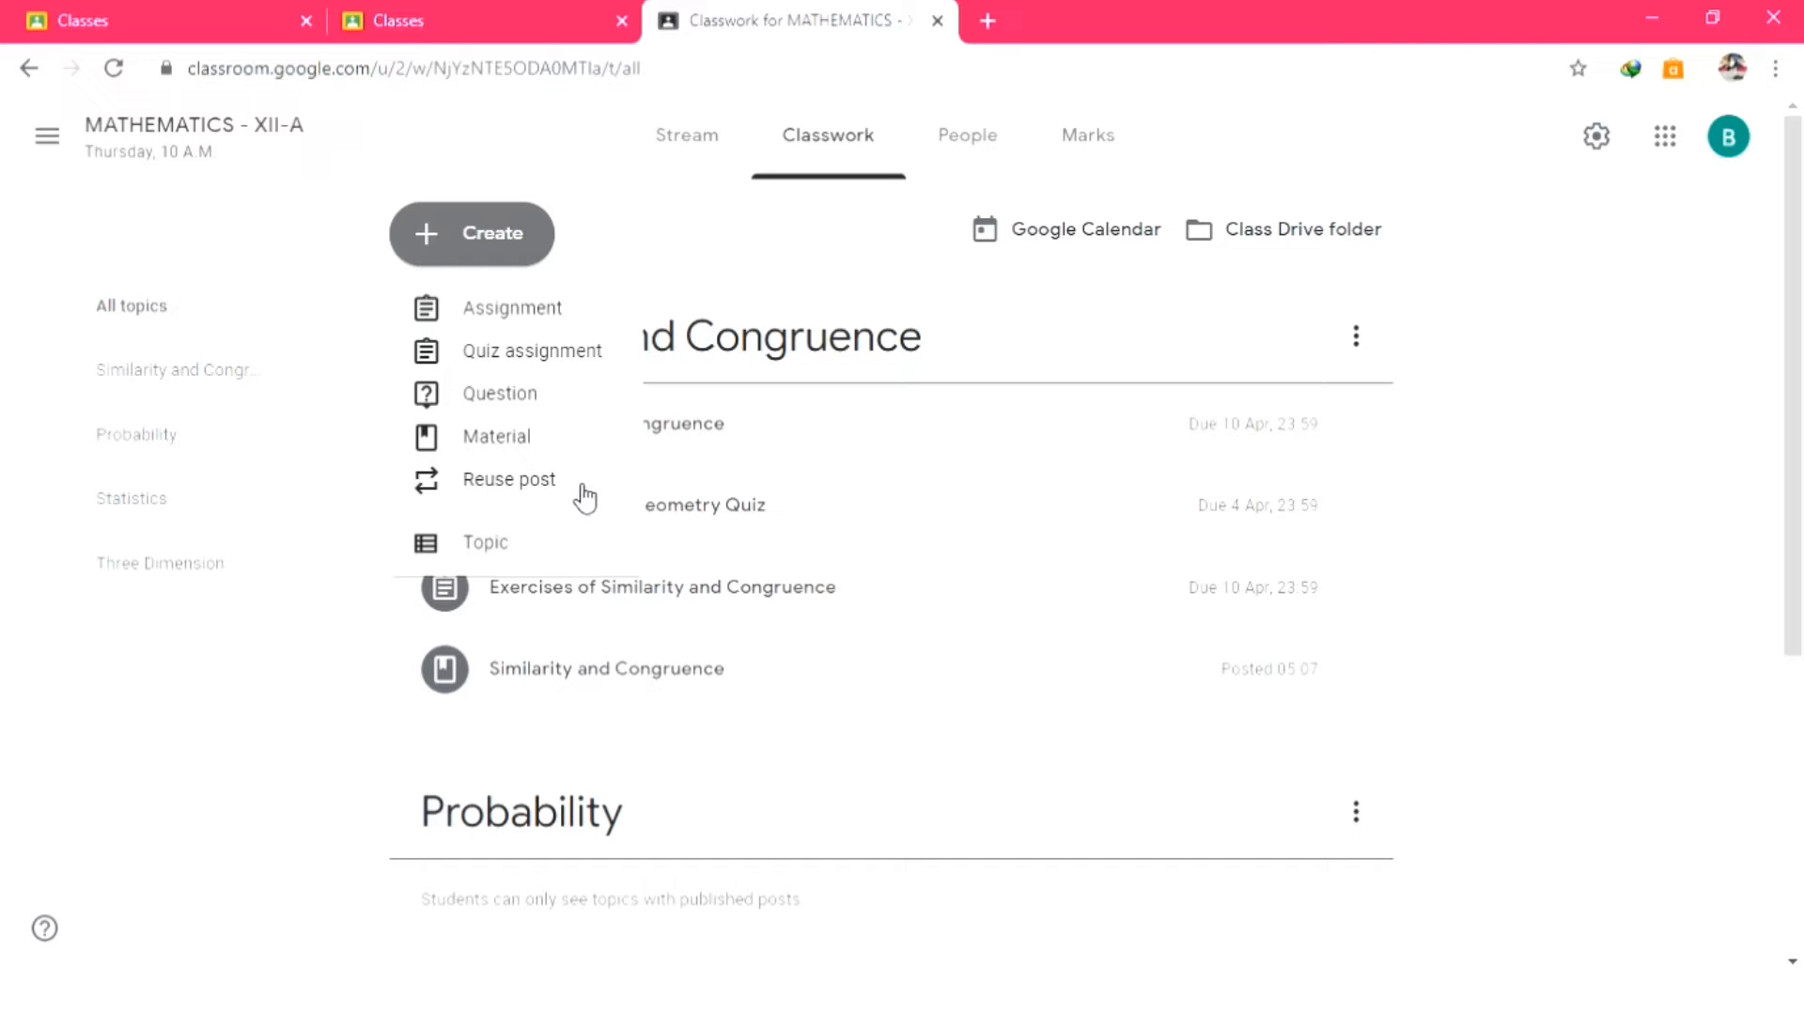
pyautogui.click(556, 545)
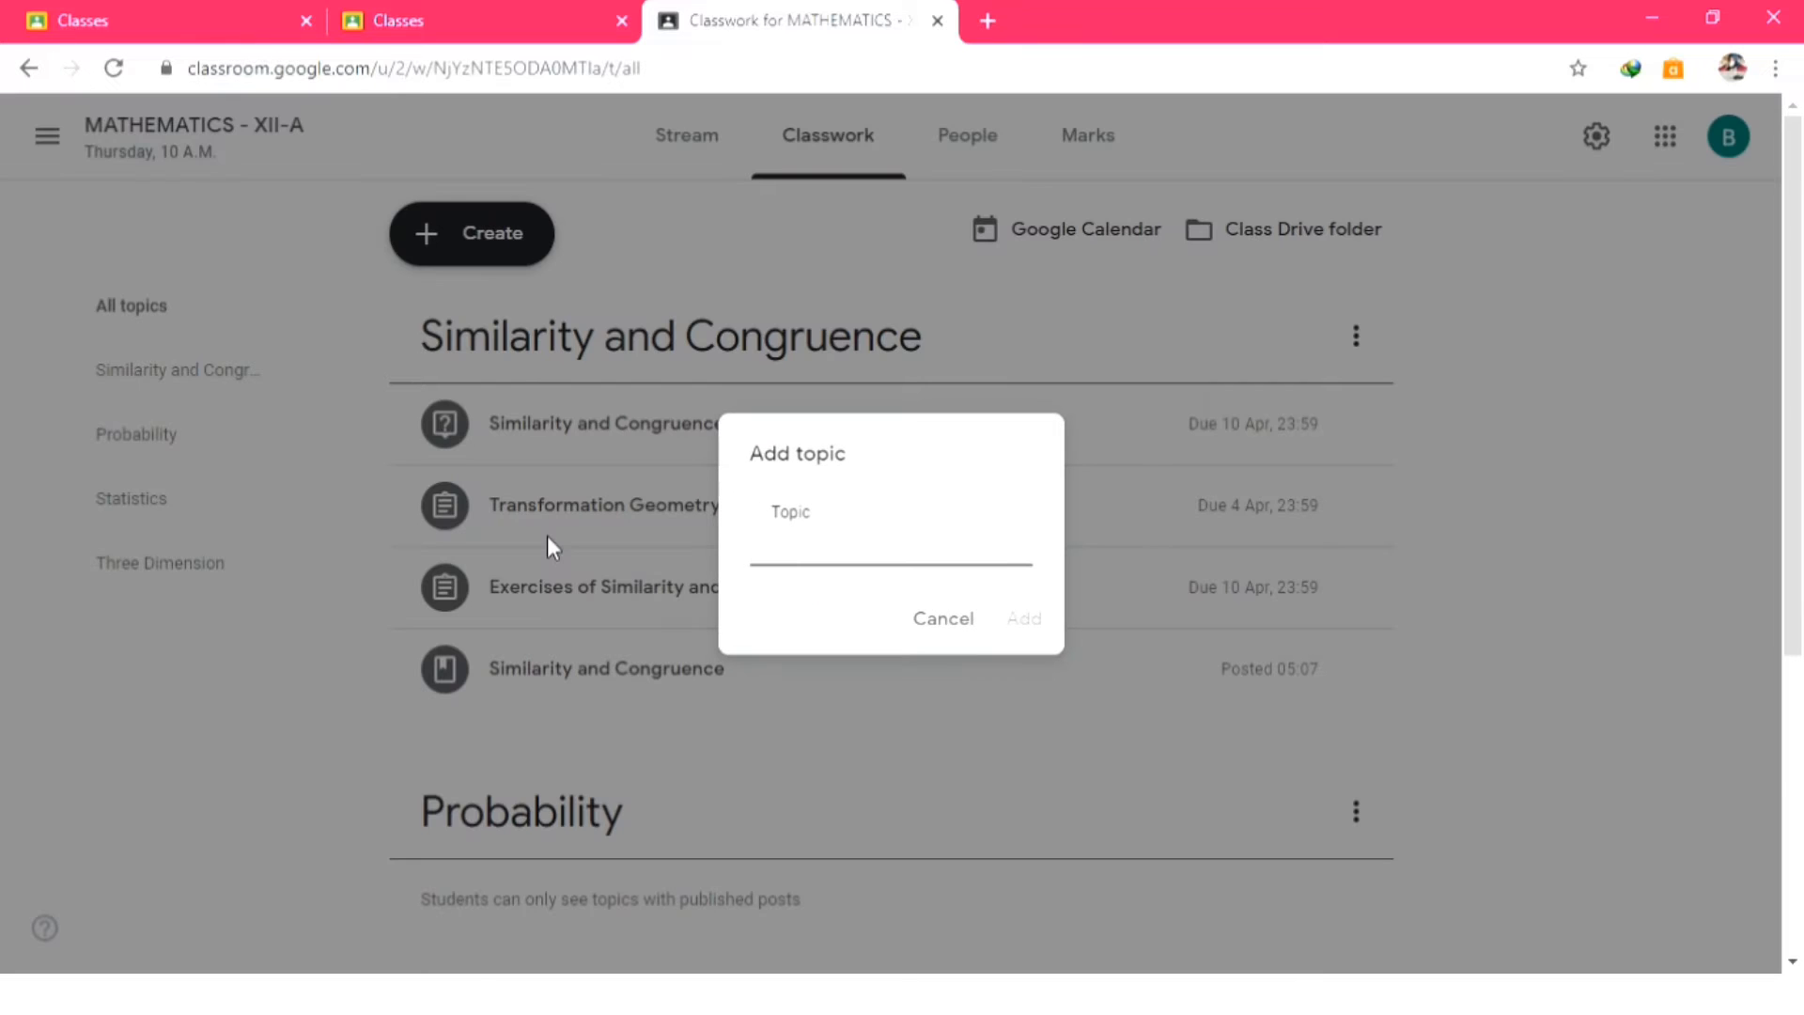
pyautogui.write('Tr')
pyautogui.press('BackSpace')
pyautogui.press('BackSpace')
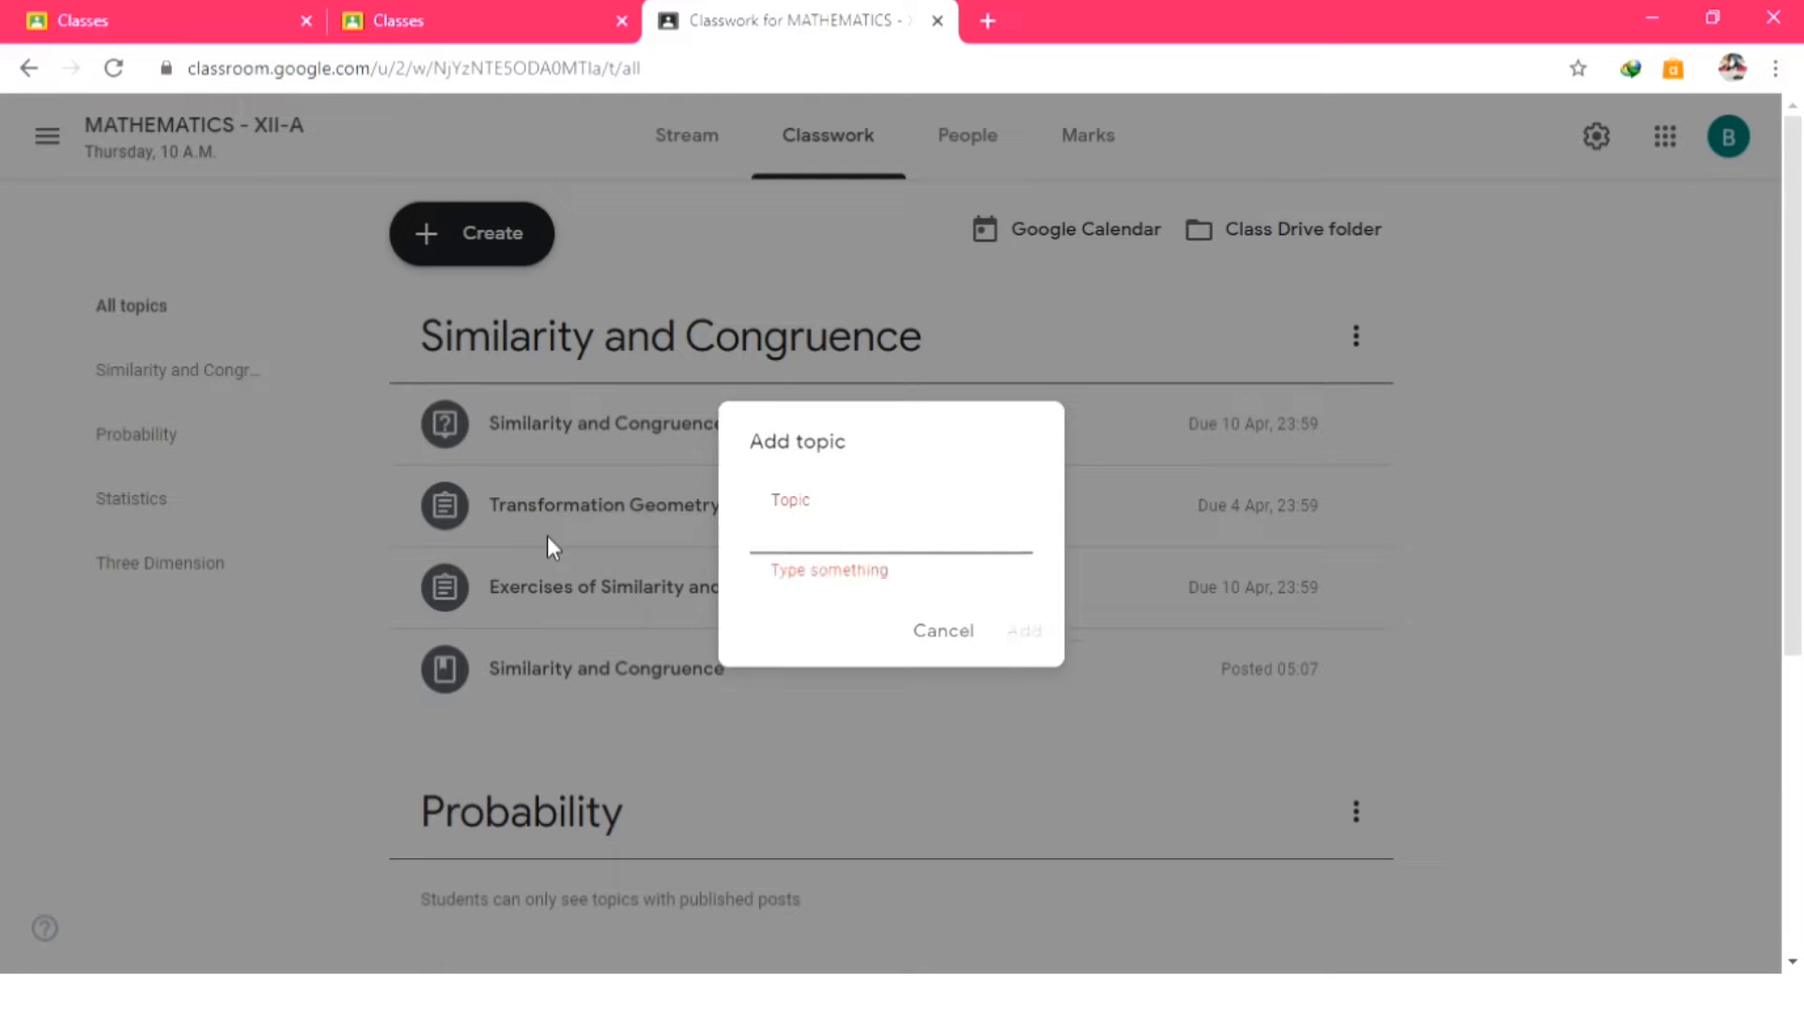
pyautogui.write('Transfor')
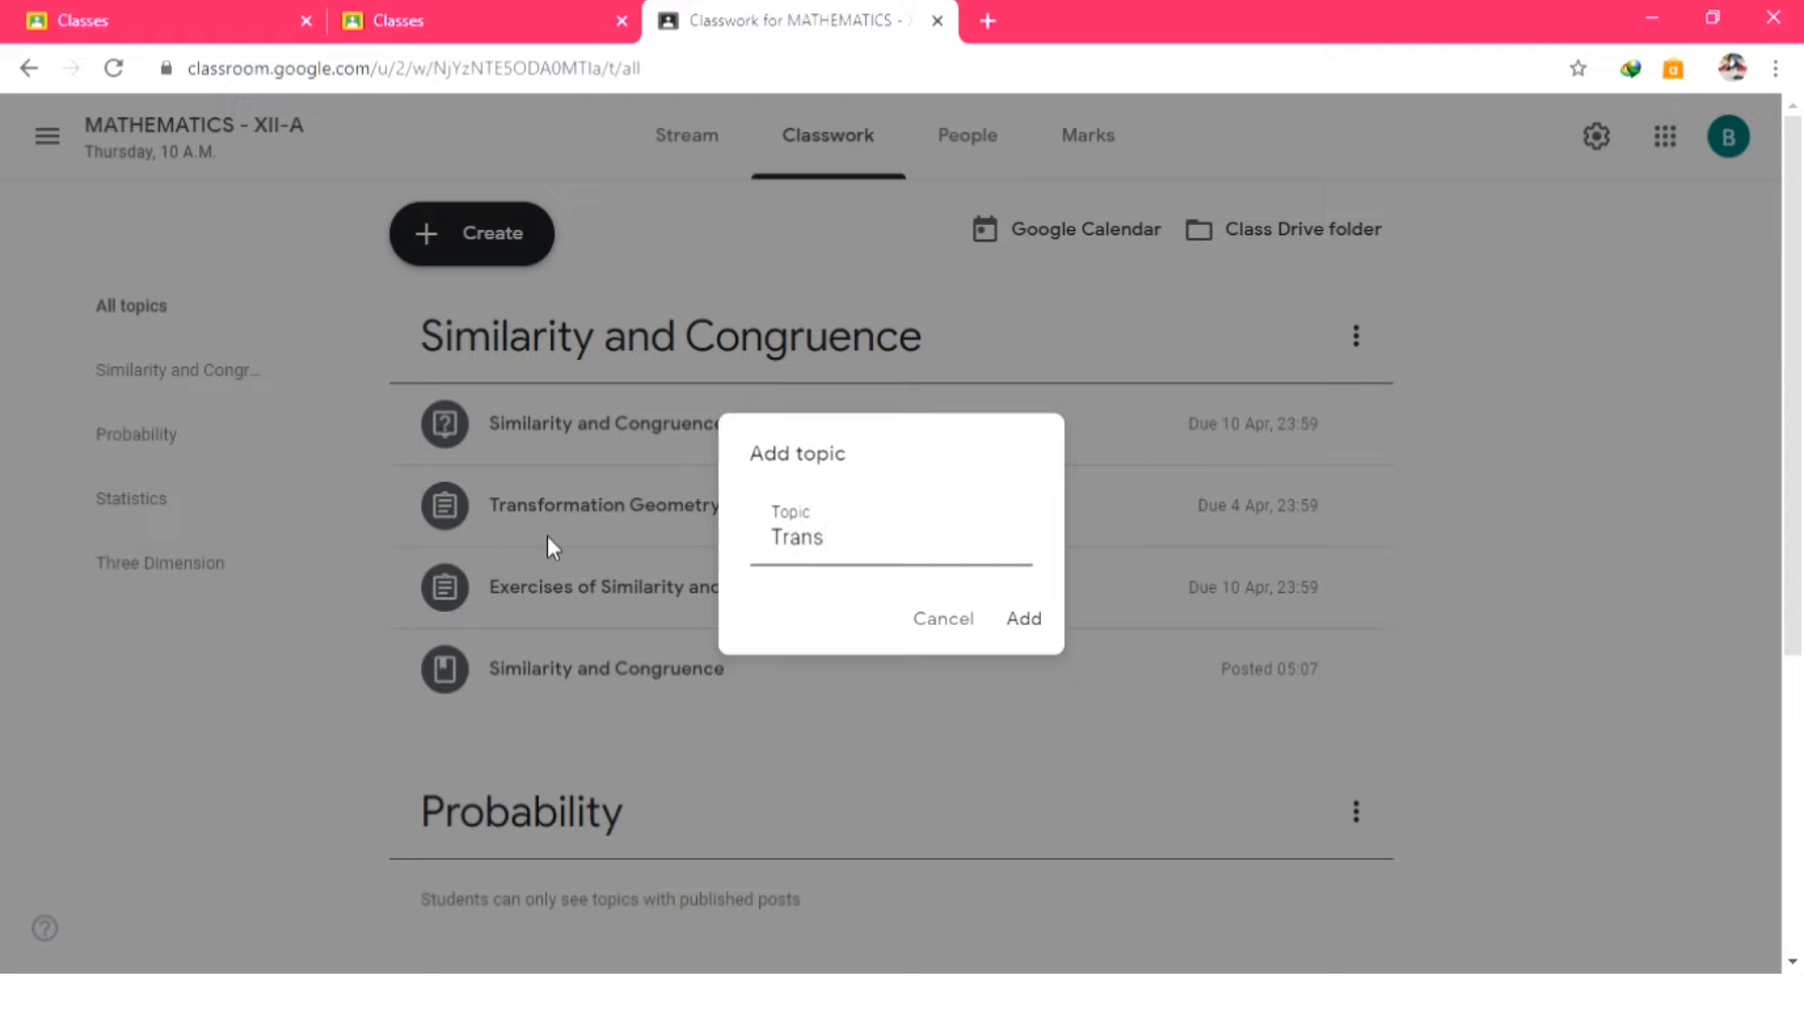
pyautogui.write('mation')
pyautogui.click(1026, 621)
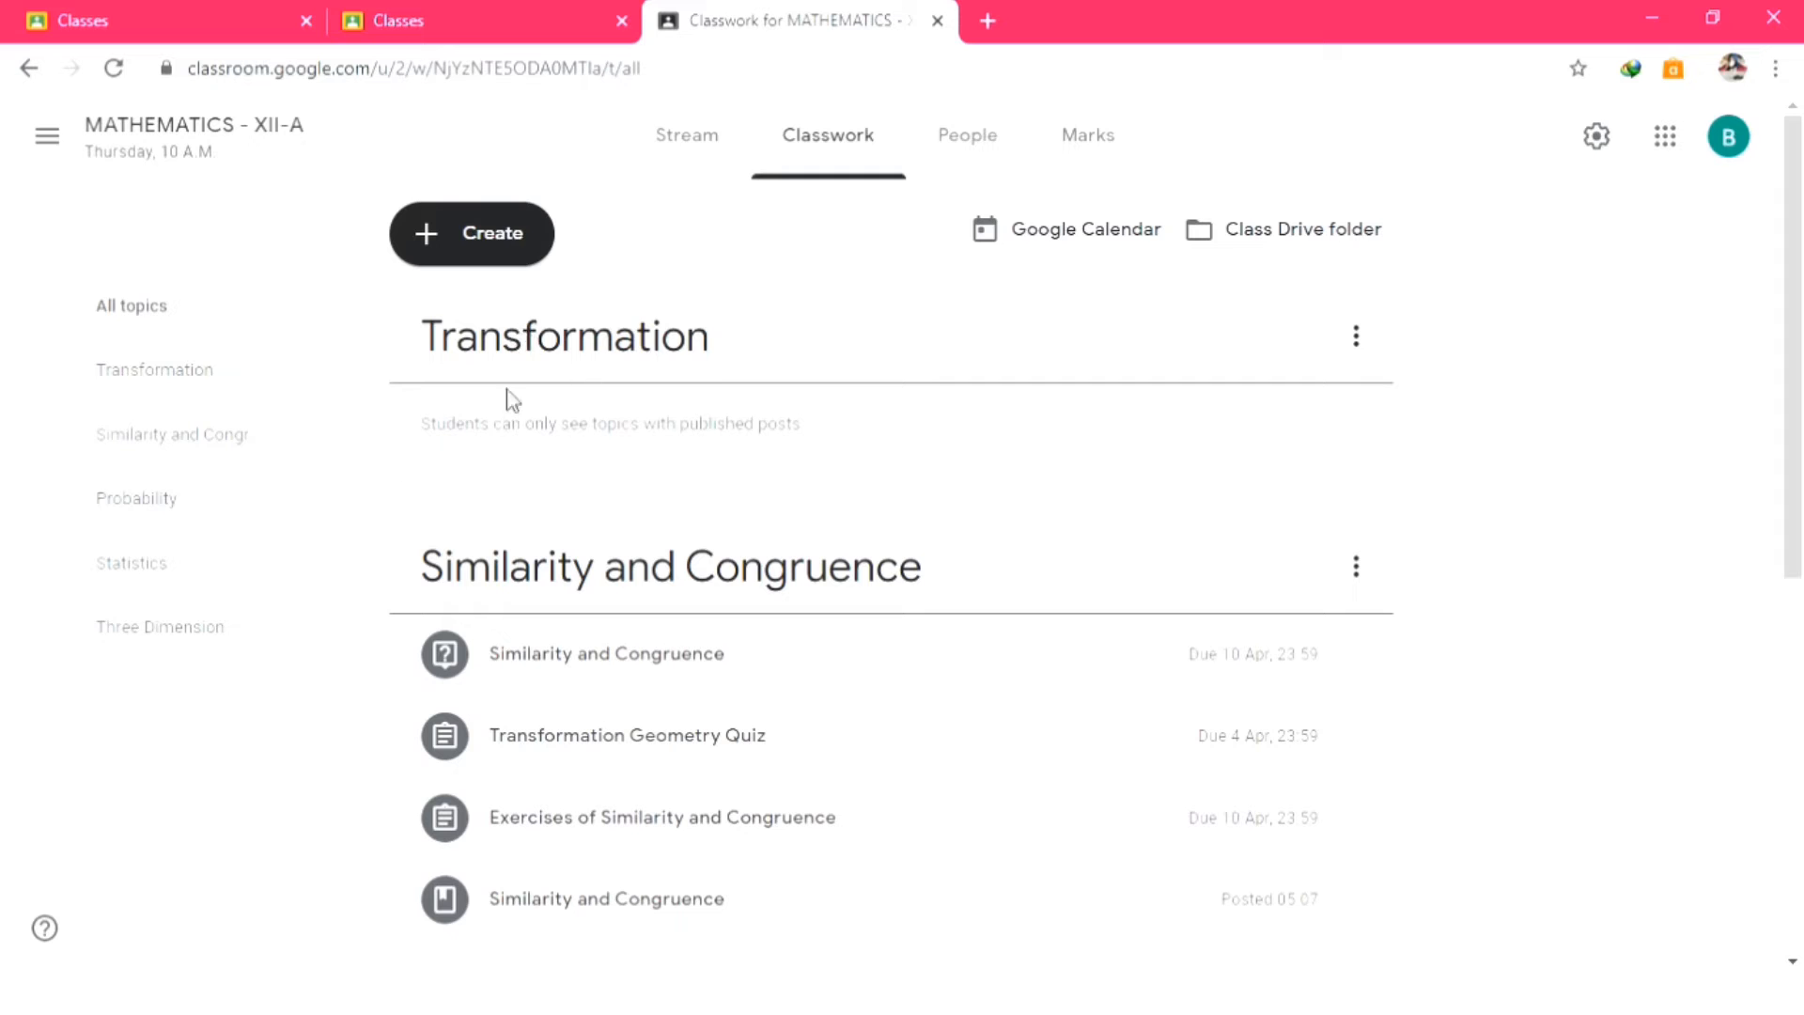
pyautogui.scroll(-2, 548, 374)
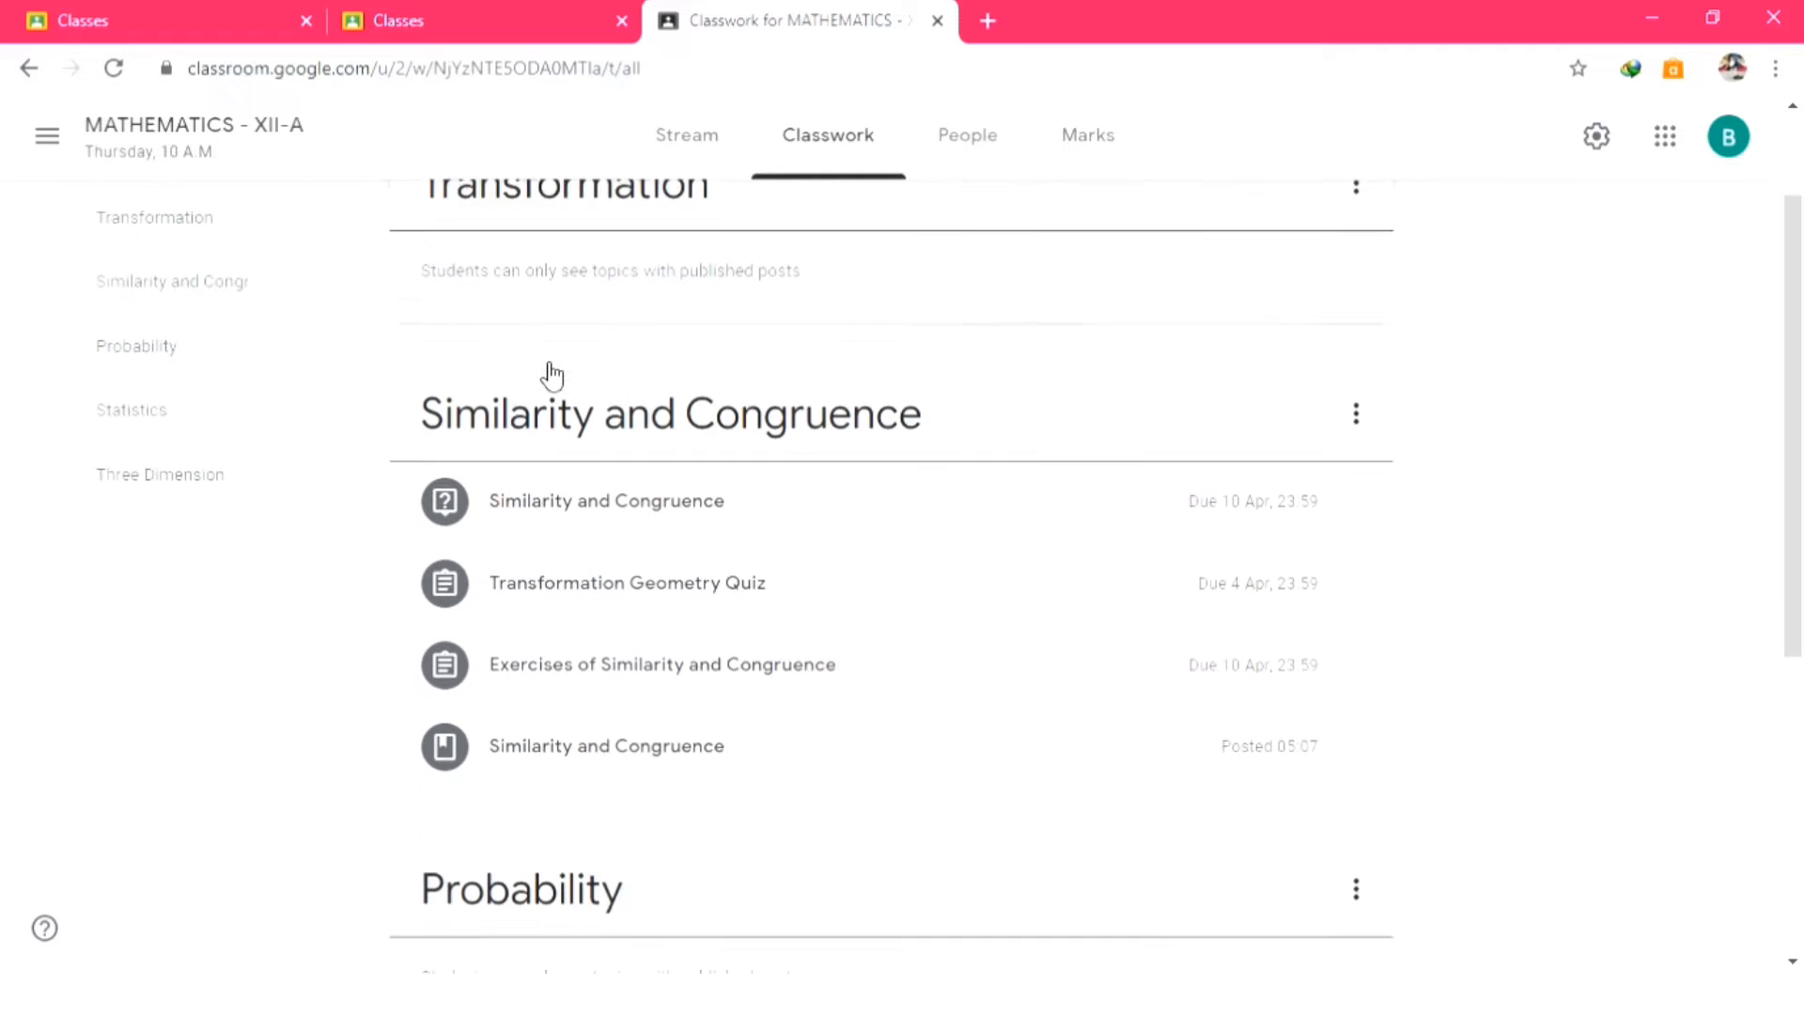
pyautogui.scroll(-6, 552, 375)
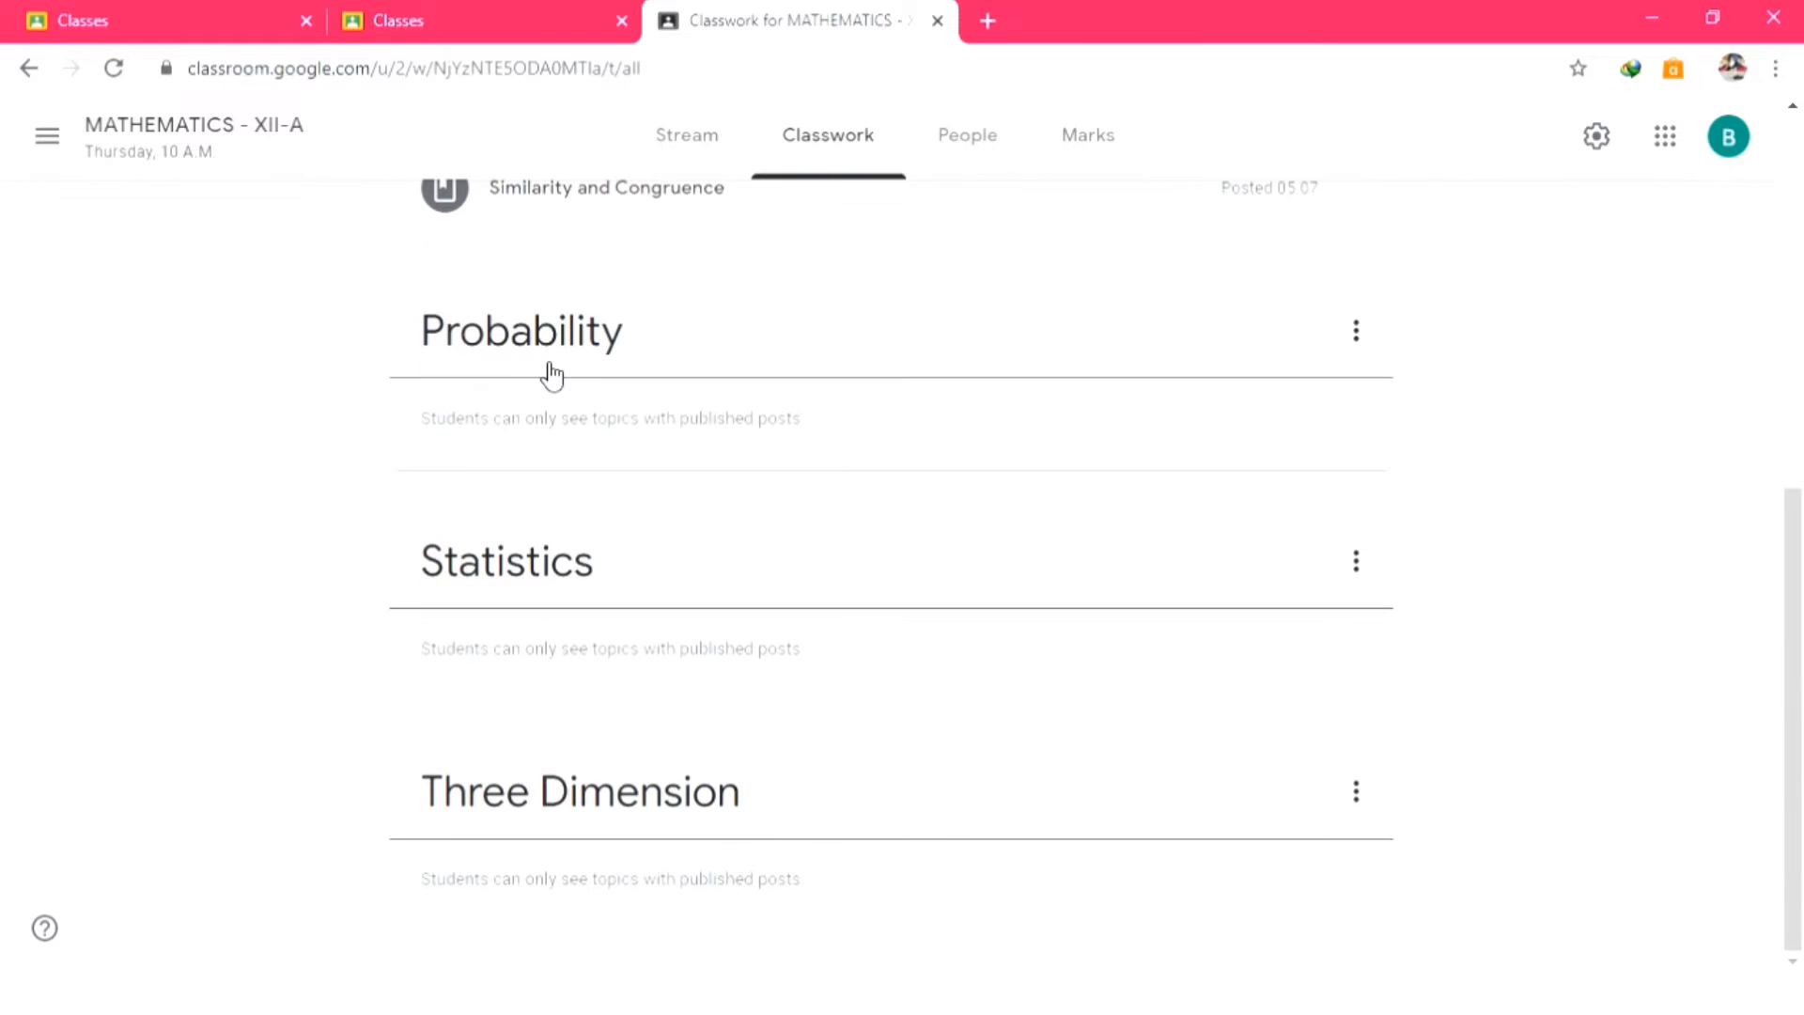
pyautogui.scroll(8, 549, 375)
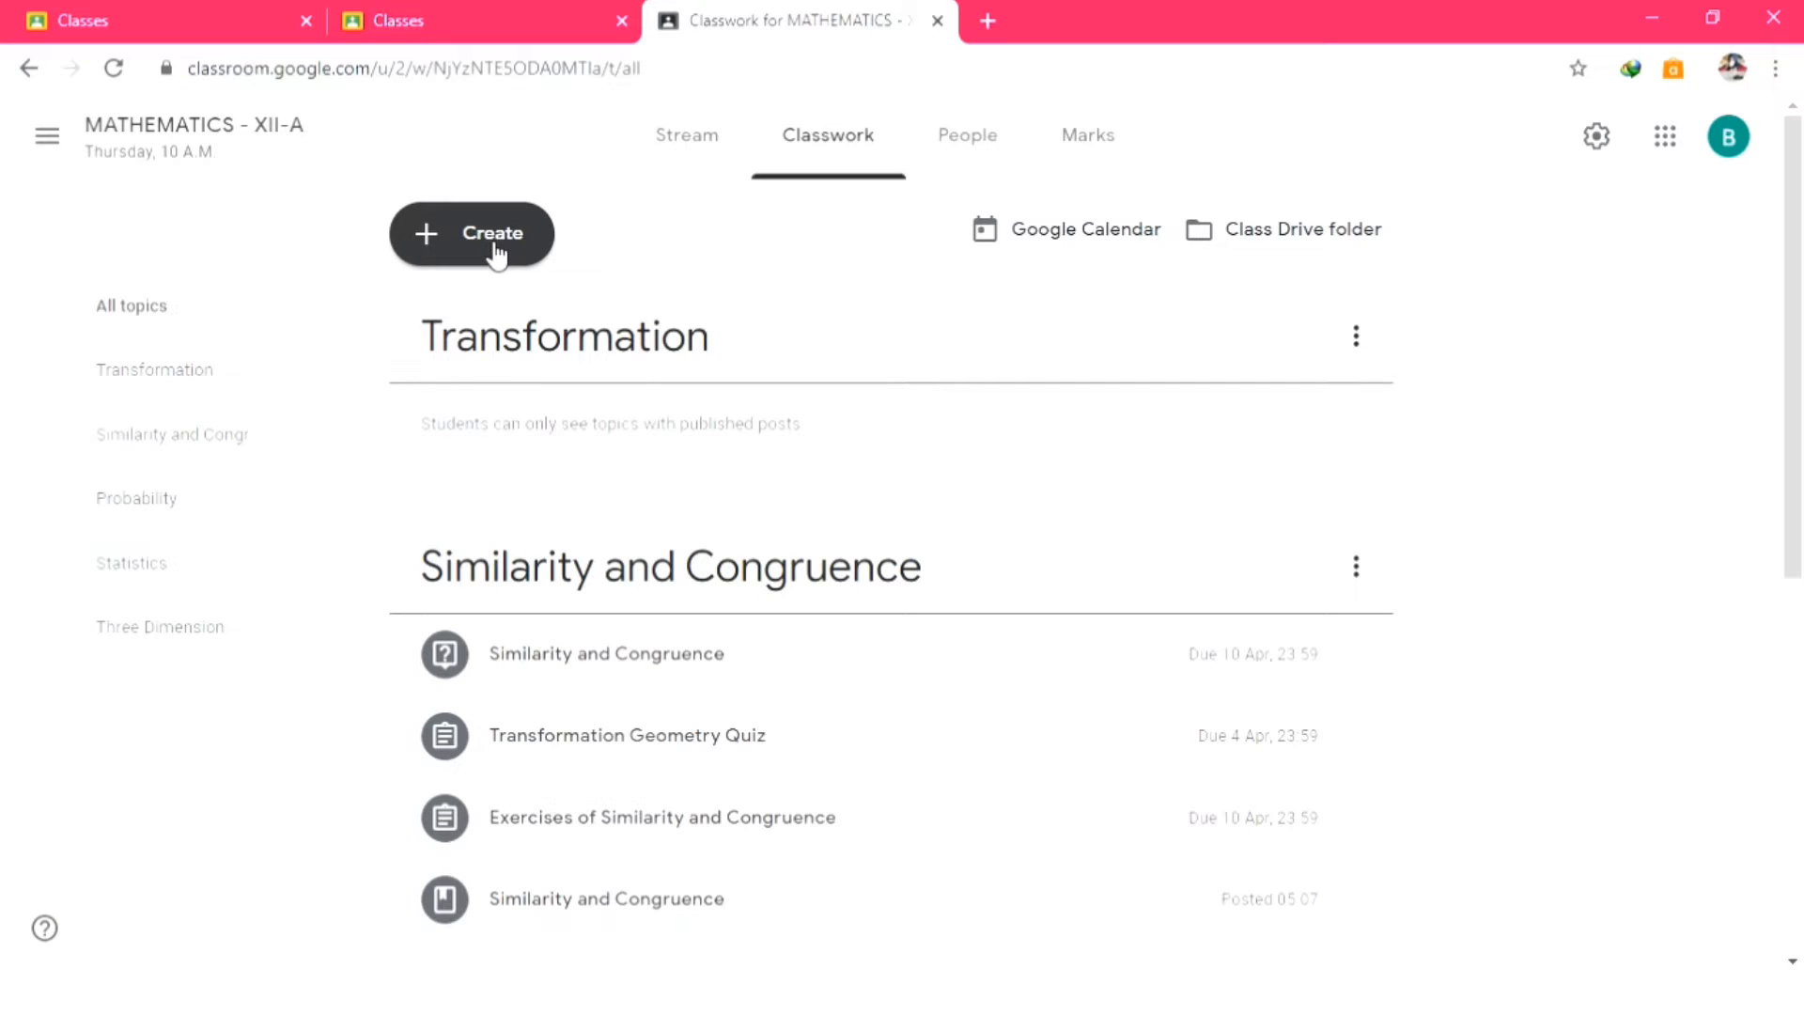
# Create an assignment titled 'Exercises of Transformation' and move into its Instructions field.
pyautogui.click(496, 254)
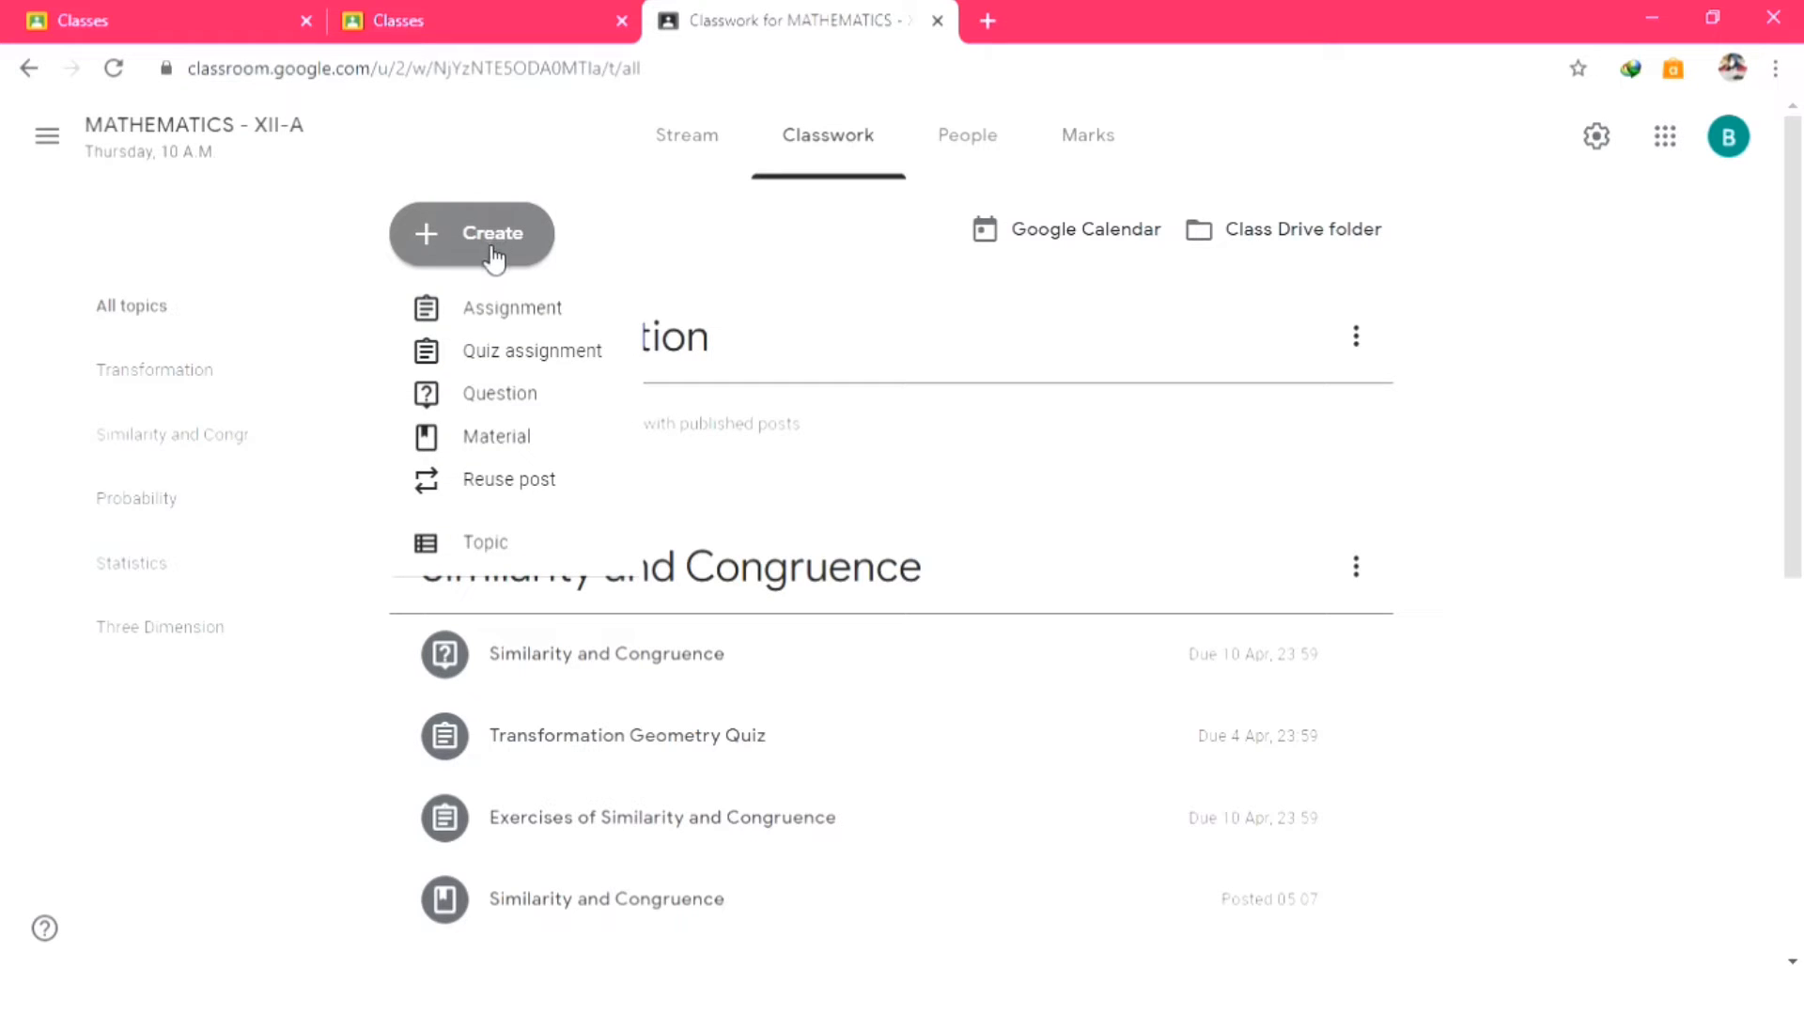
pyautogui.click(603, 322)
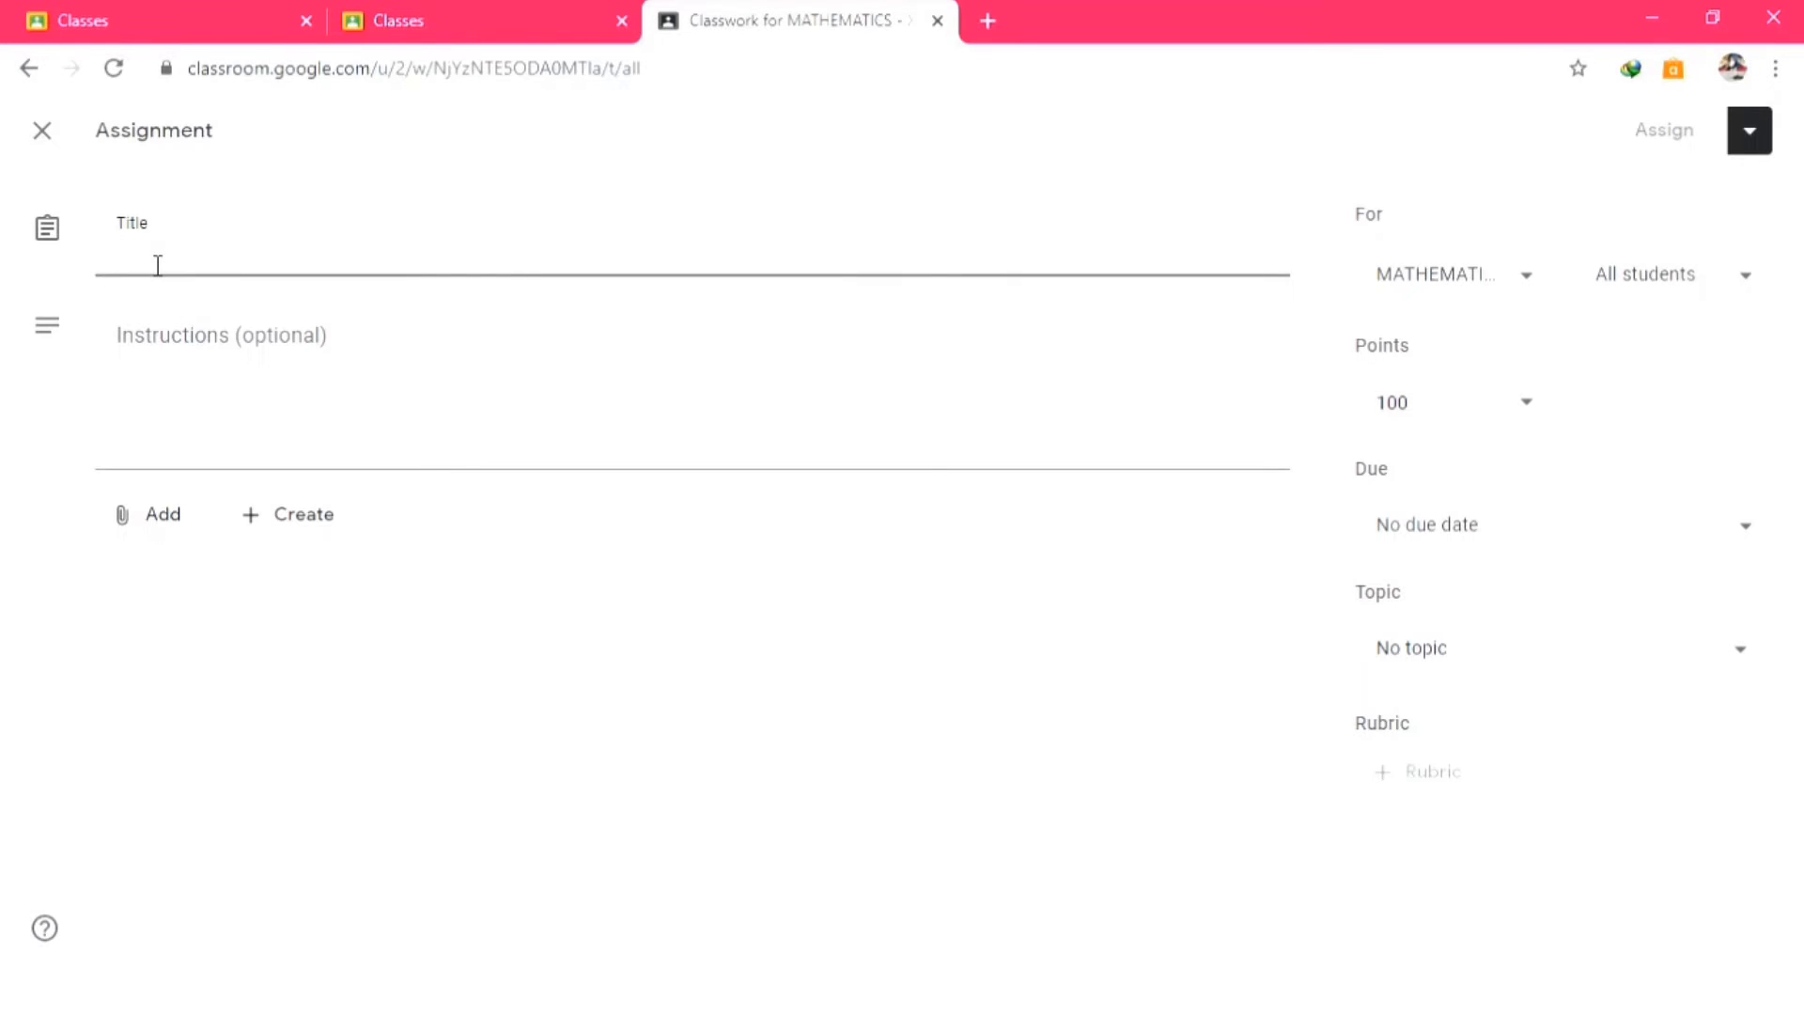
pyautogui.write('Ex')
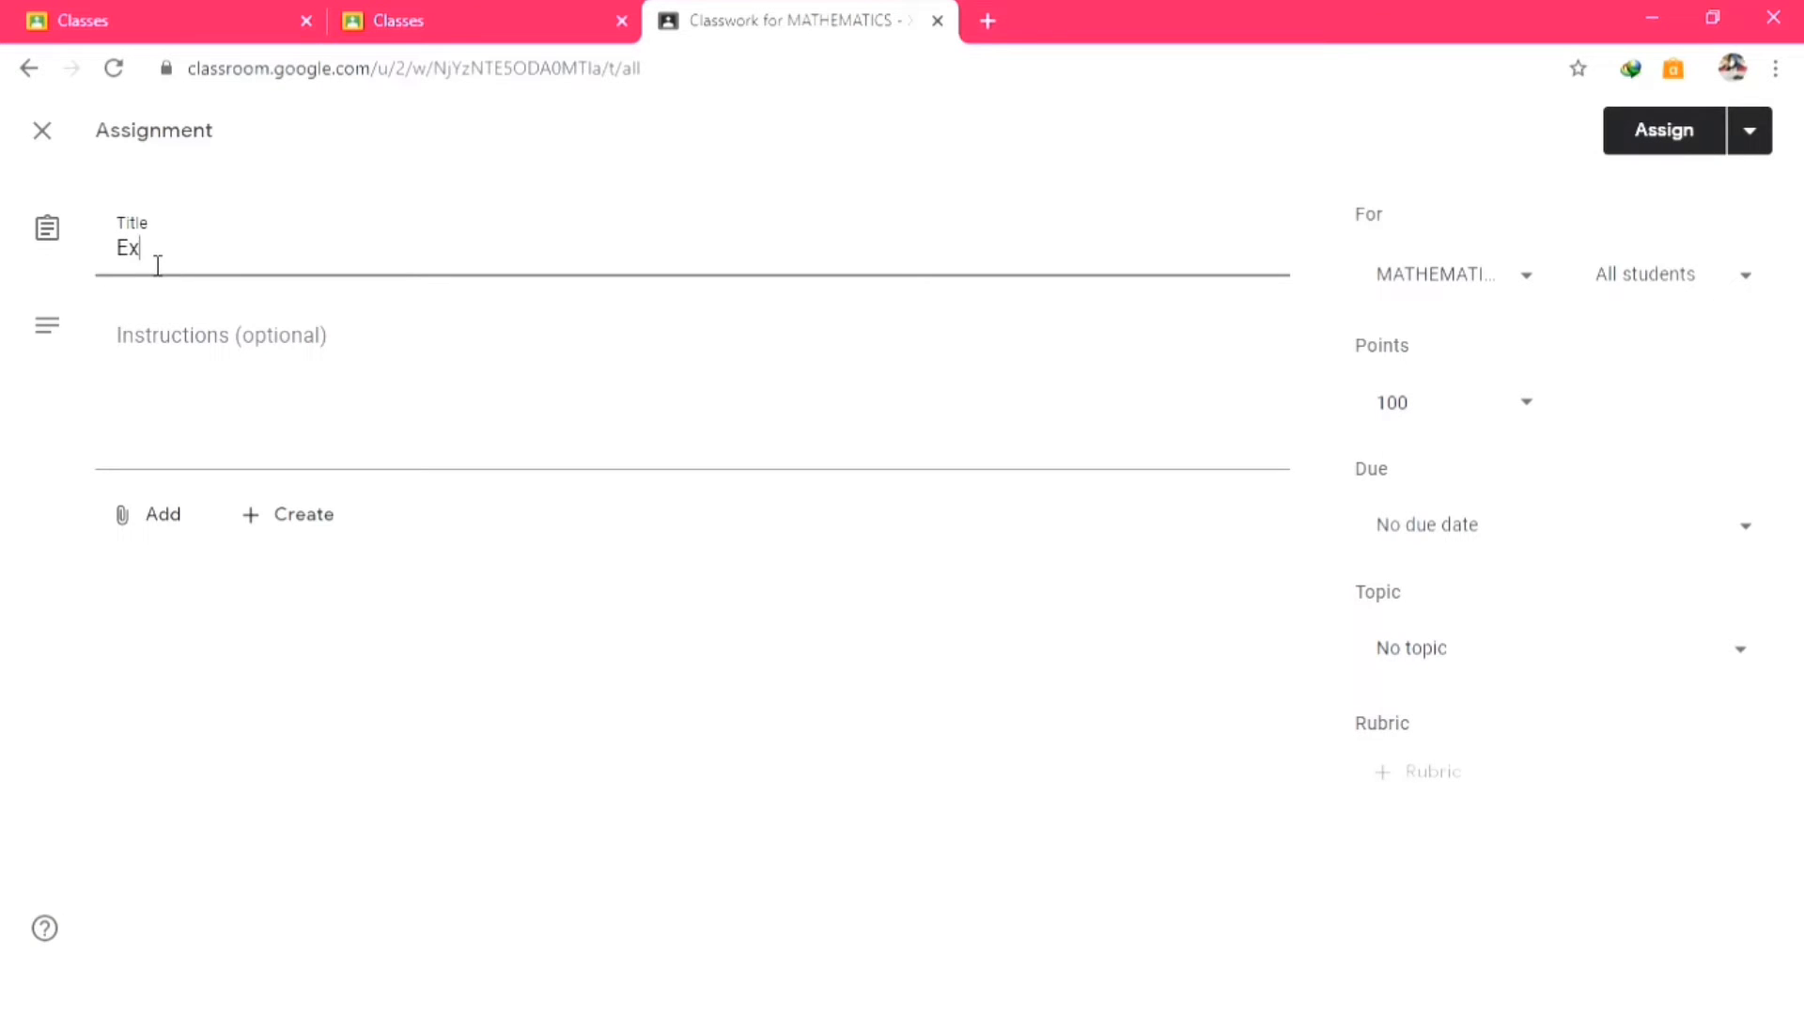
pyautogui.write('ercises of Transformation')
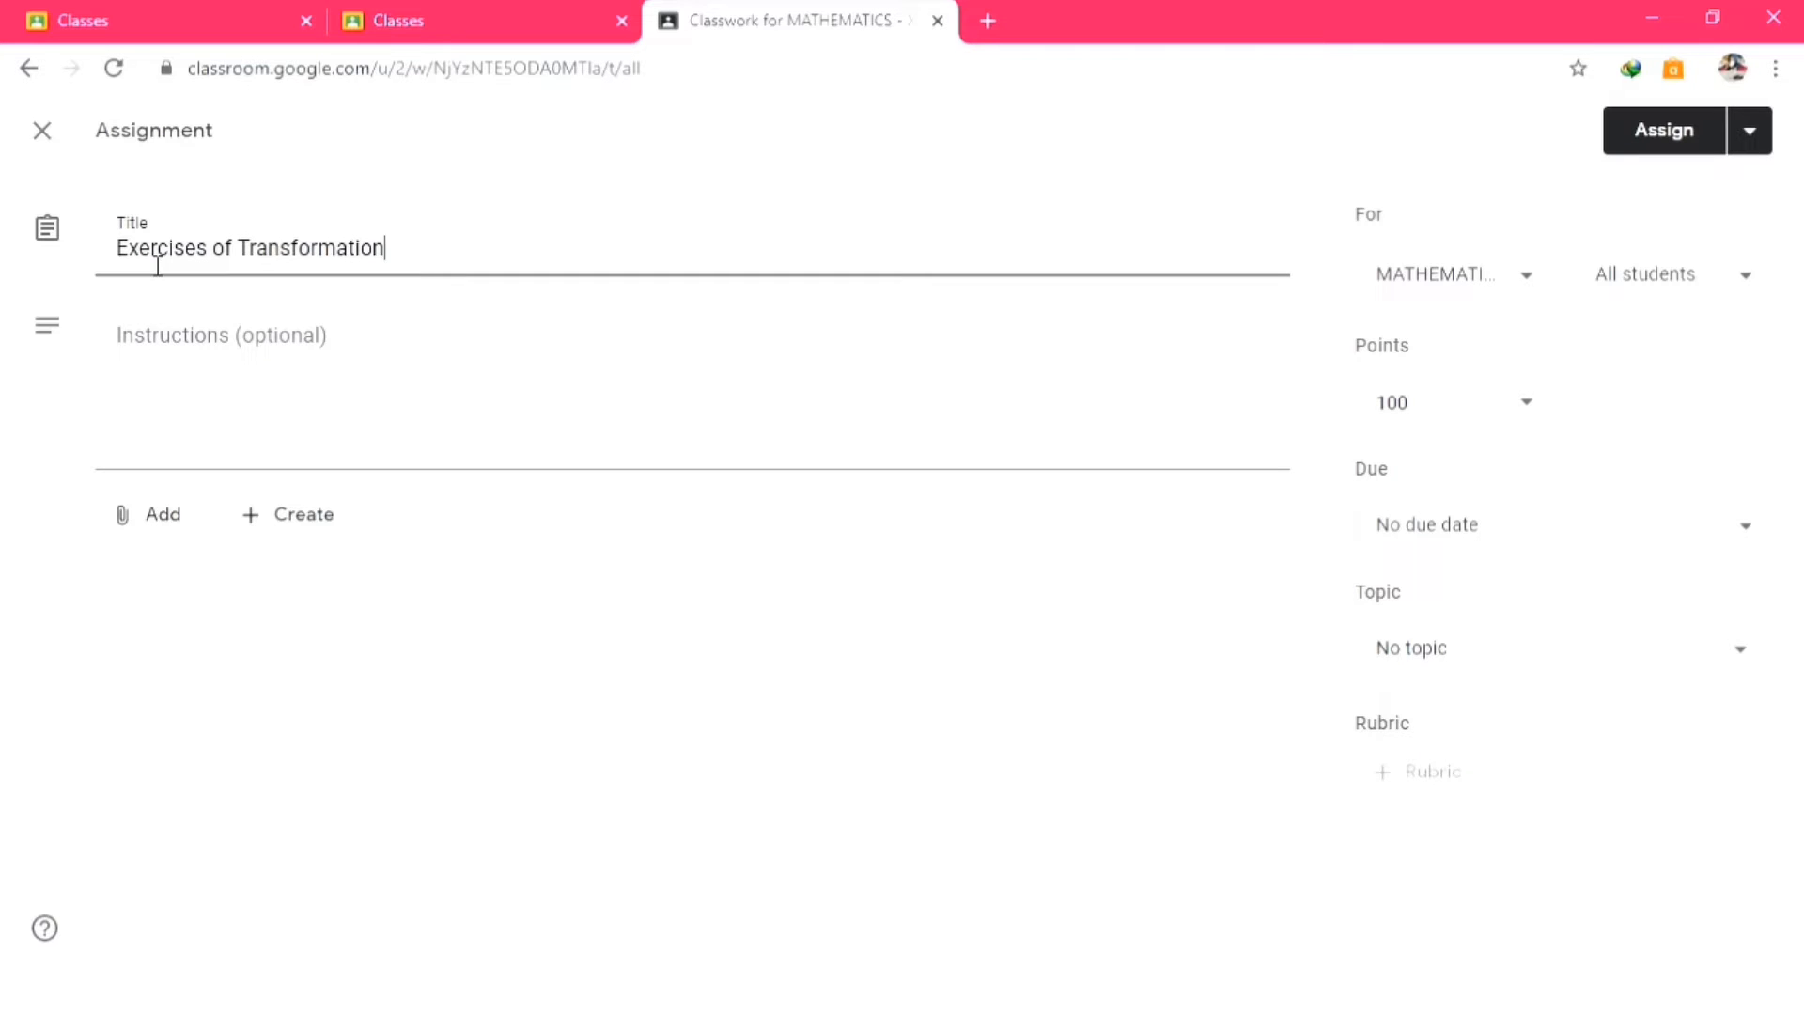
pyautogui.click(182, 382)
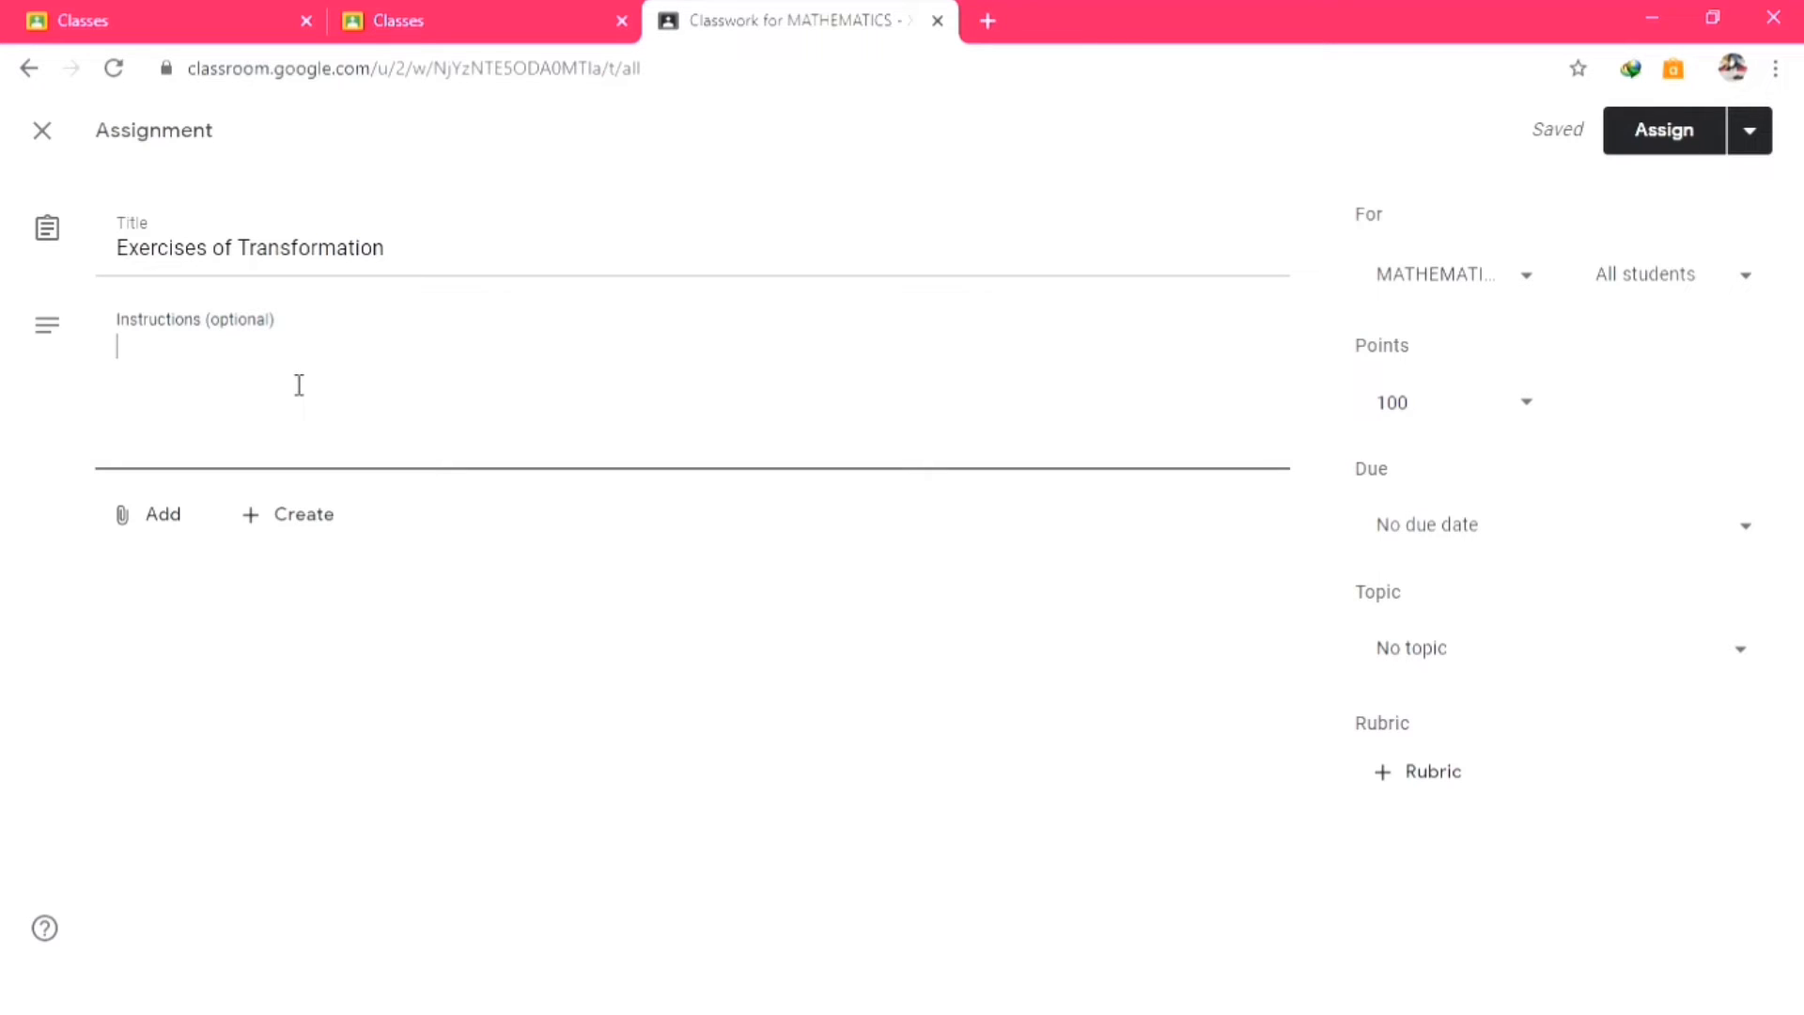
# Write the first instruction: do Competencies Test 4.1 numbers 5 and 7 from the Mathematics grade XI book.
pyautogui.write('dear Students,')
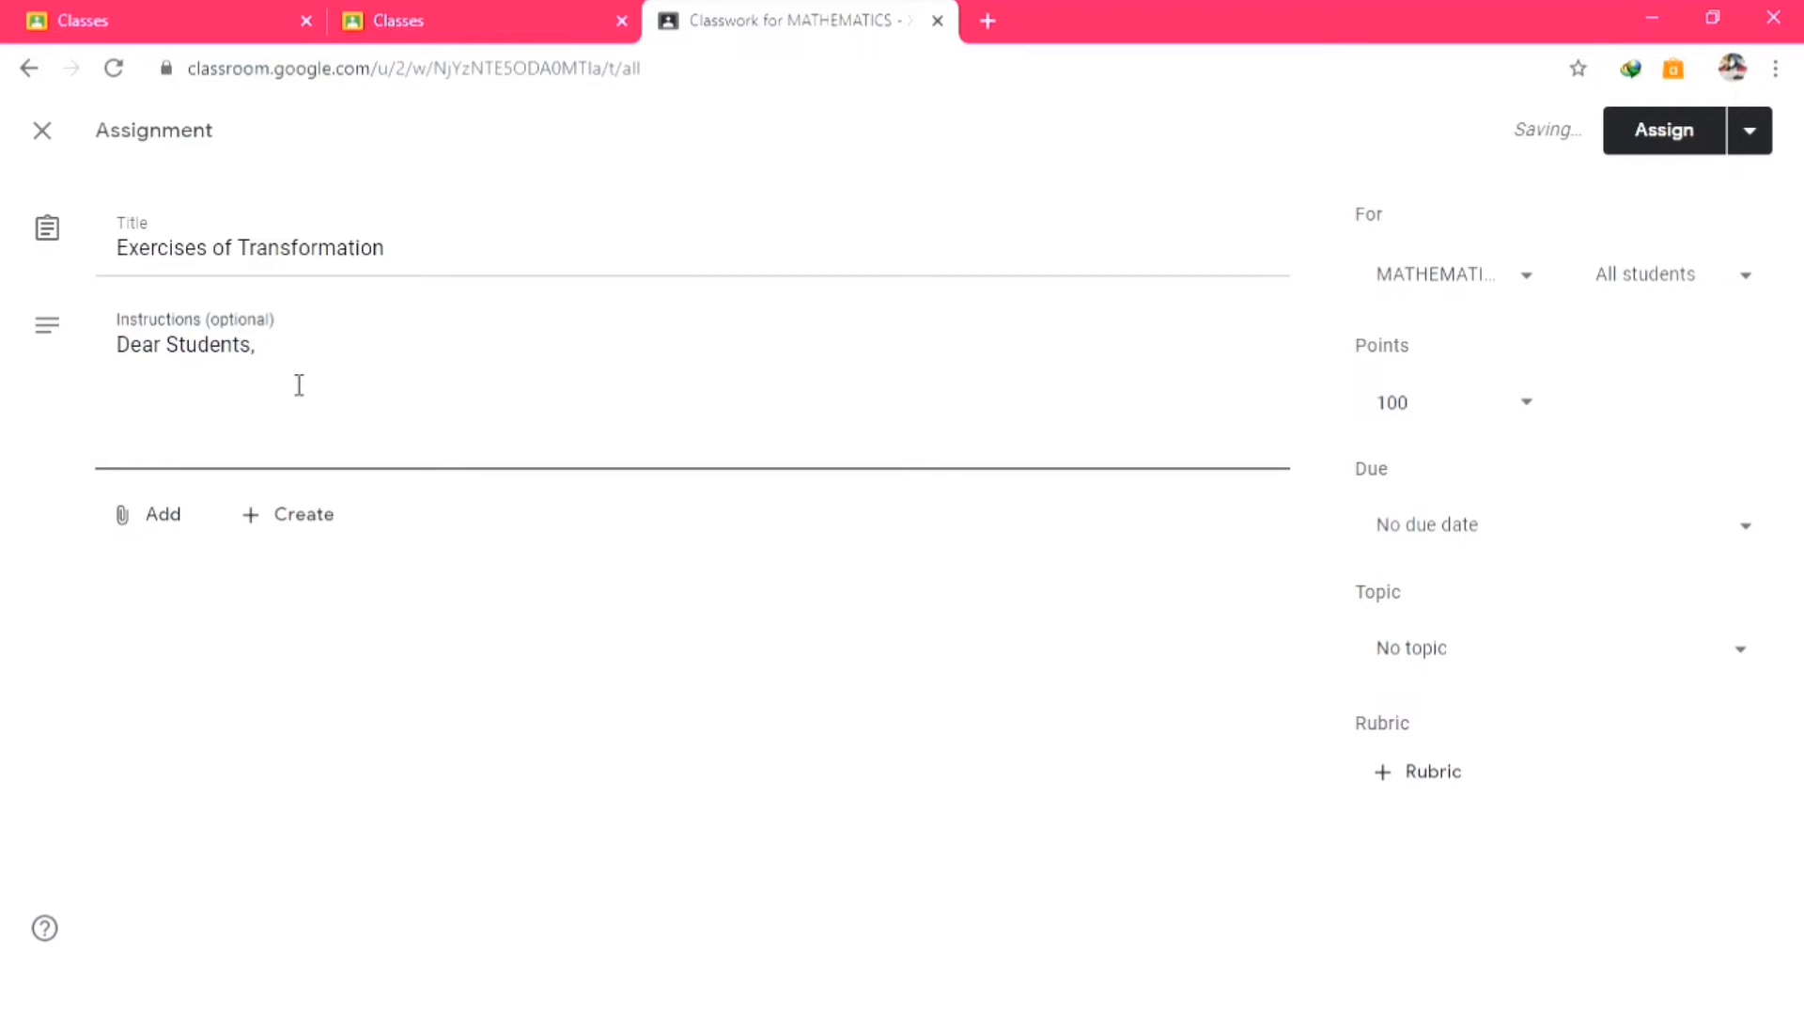
pyautogui.write(' please do t')
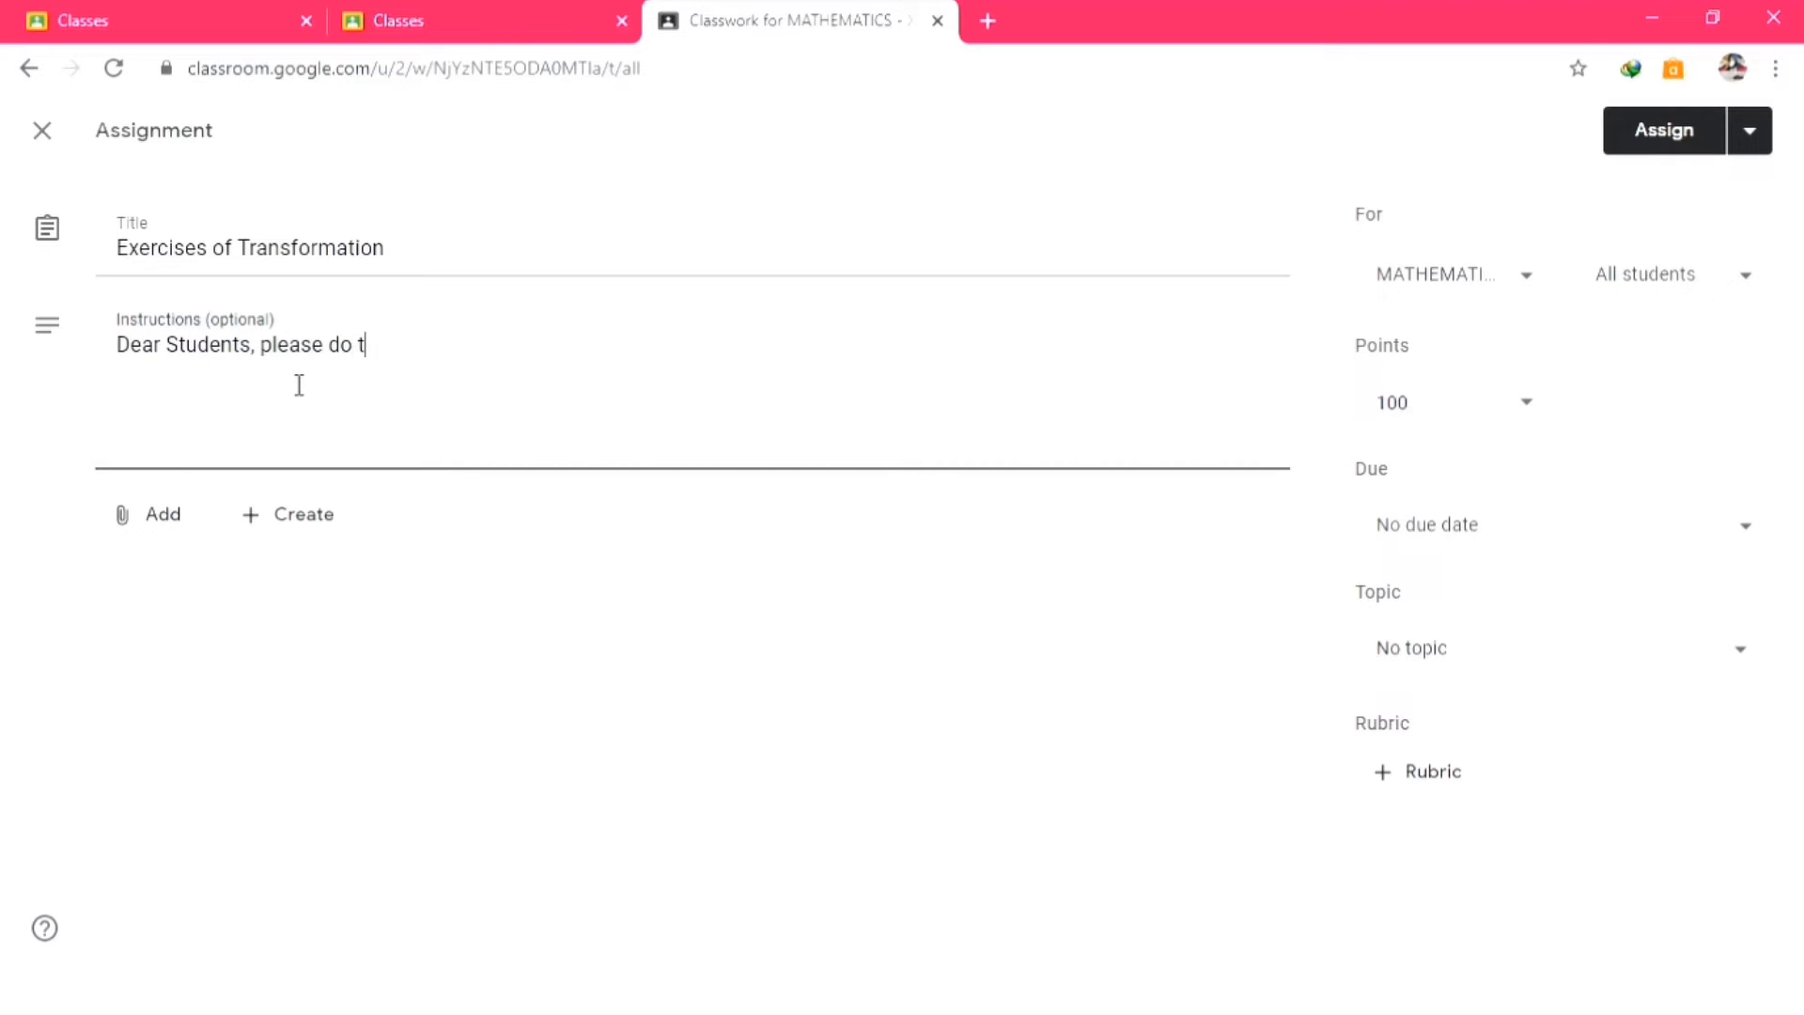
pyautogui.write('he Competencies ')
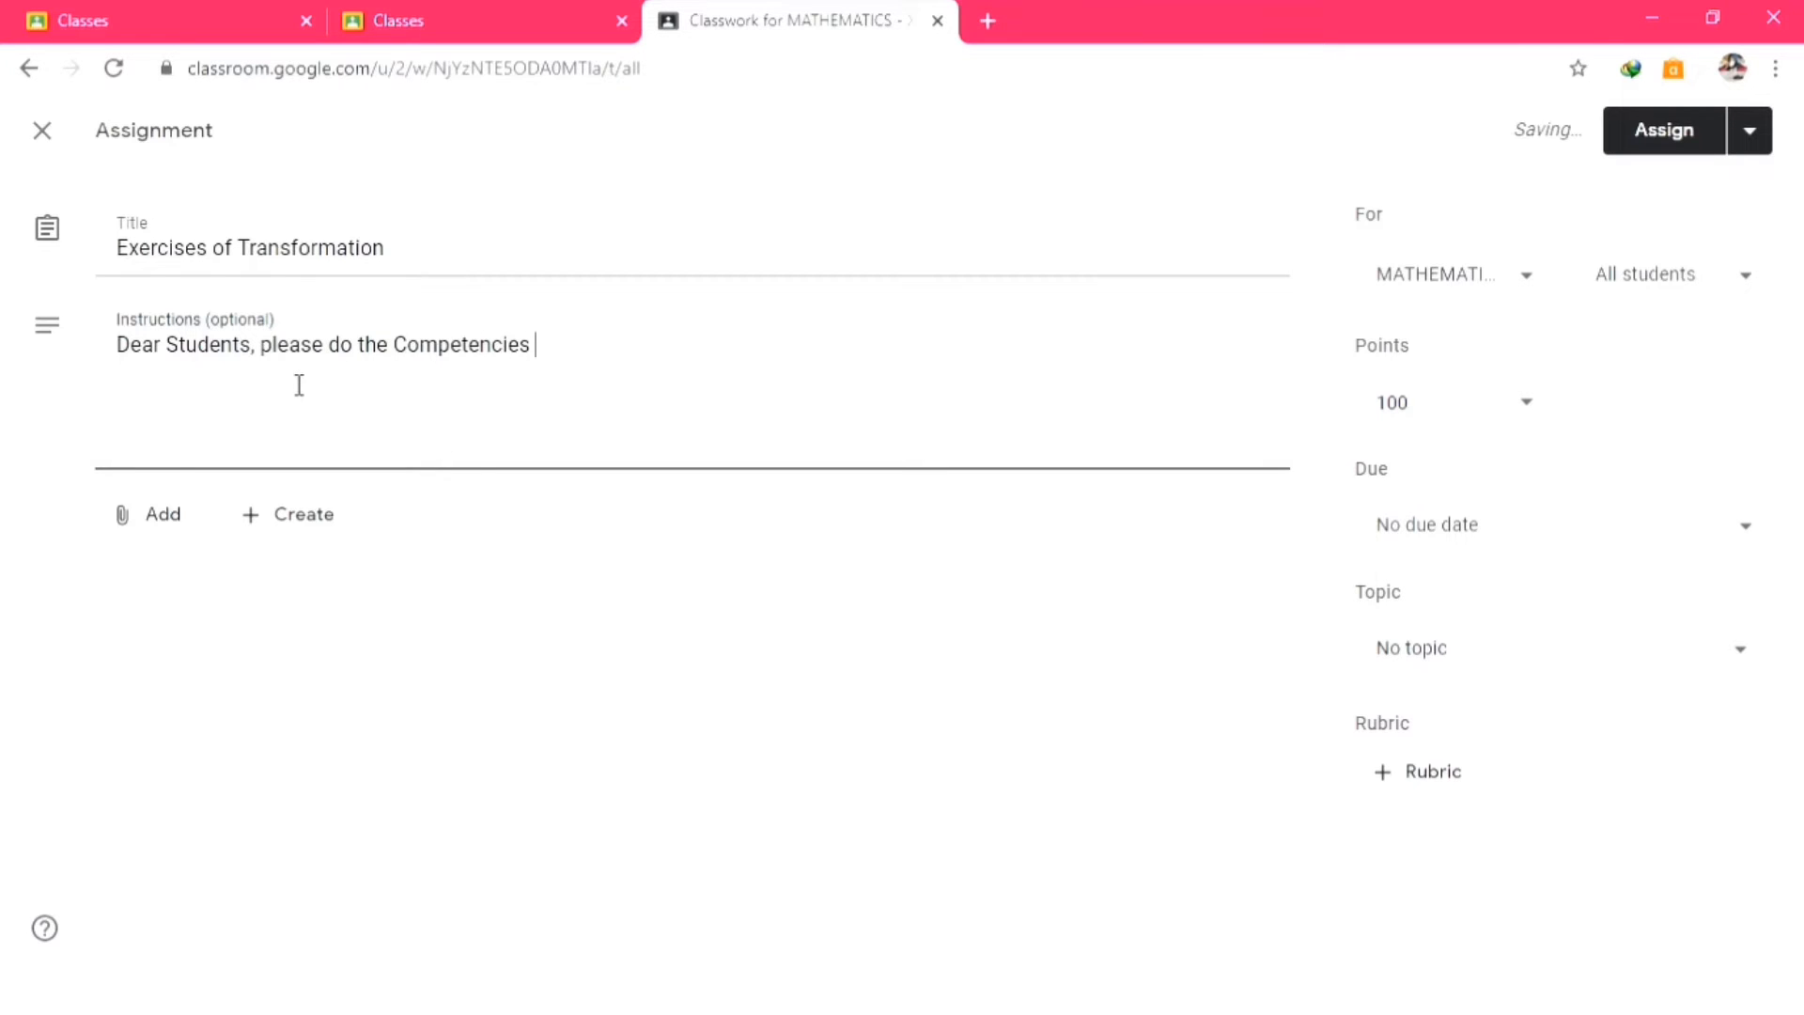
pyautogui.write('Test of 4.')
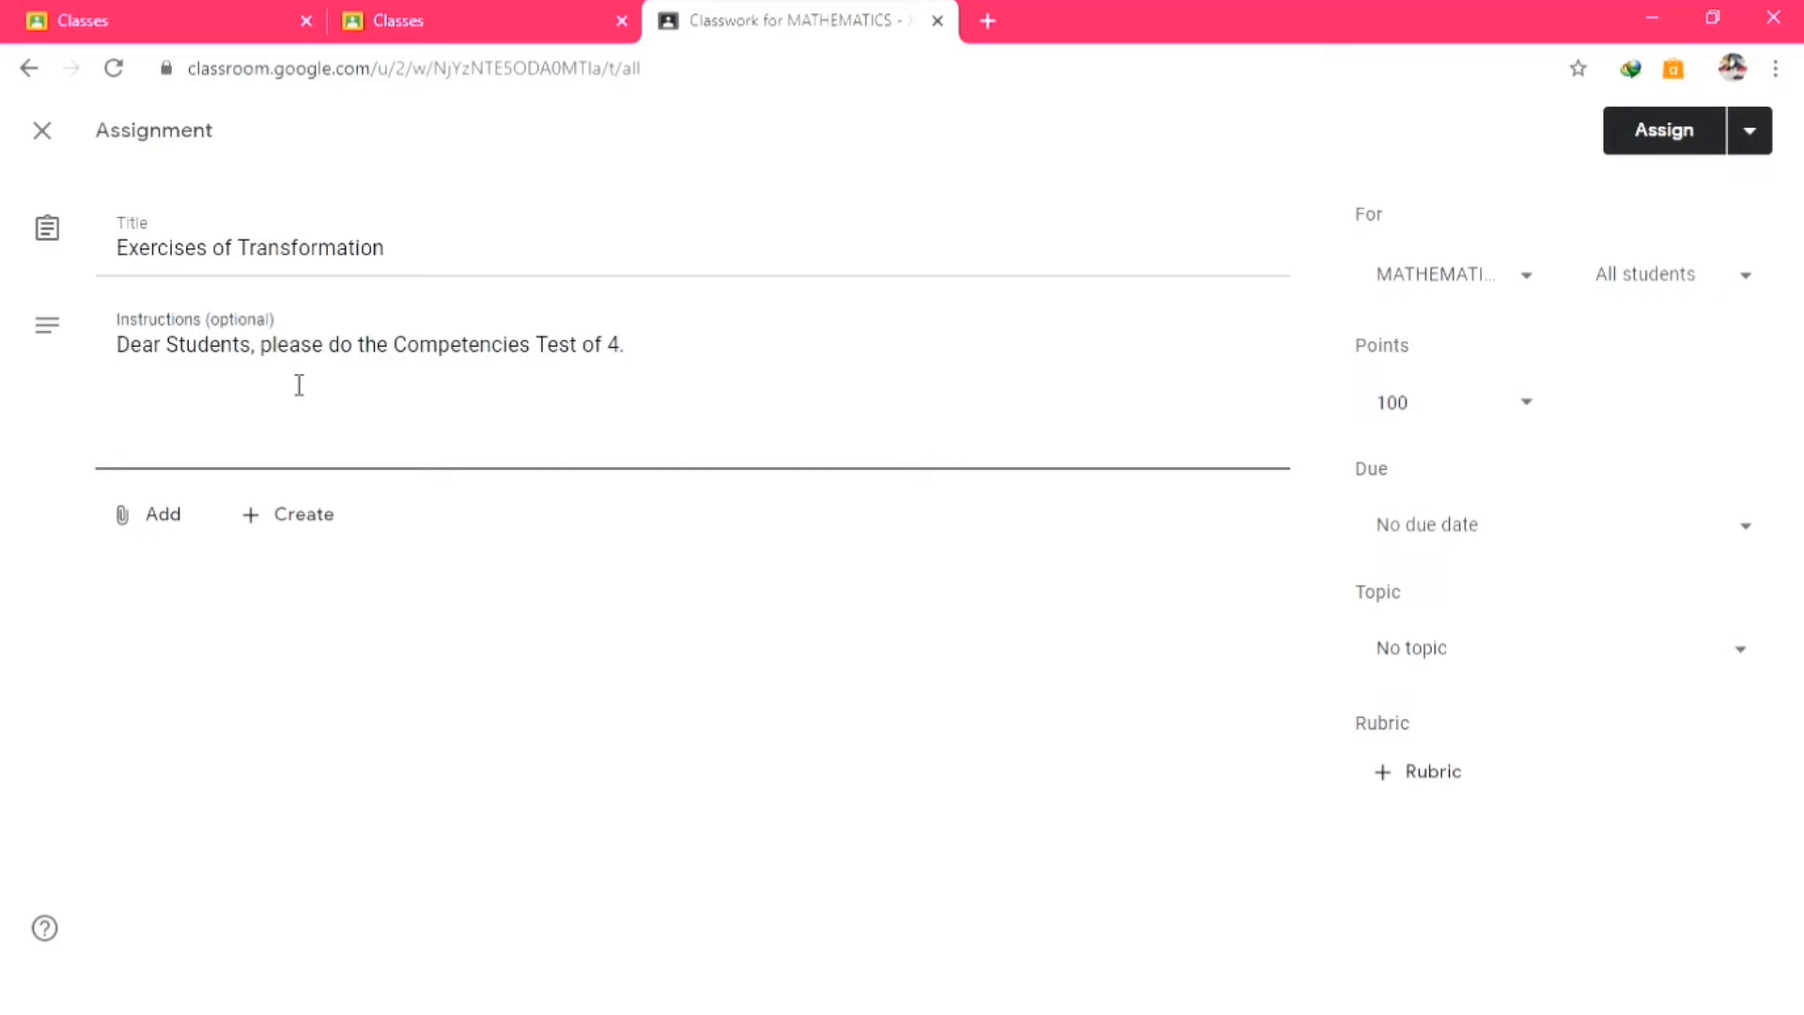
pyautogui.write('1 number 5 and 7,')
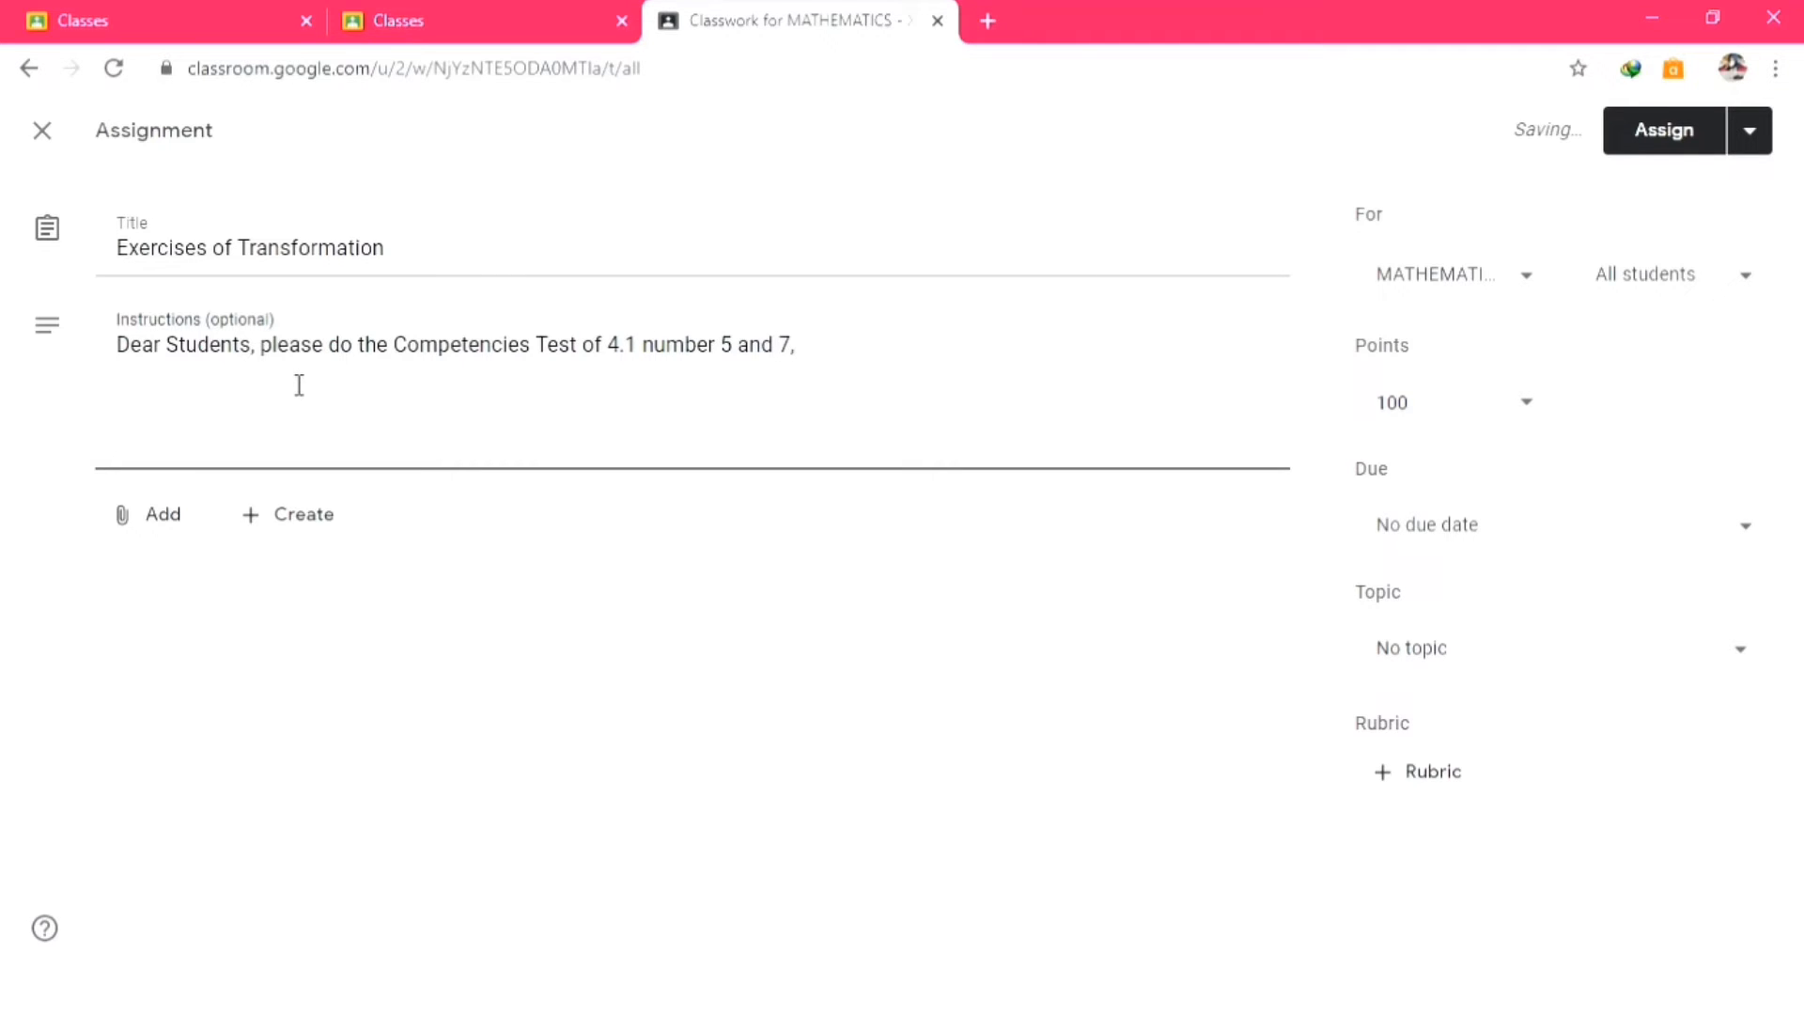
pyautogui.write(' t')
pyautogui.press('BackSpace')
pyautogui.press('BackSpace')
pyautogui.press('BackSpace')
pyautogui.write('in the')
pyautogui.press('BackSpace')
pyautogui.press('BackSpace')
pyautogui.write('yo')
pyautogui.press('BackSpace')
pyautogui.press('BackSpace')
pyautogui.press('BackSpace')
pyautogui.press('BackSpace')
pyautogui.press('BackSpace')
pyautogui.write('your')
pyautogui.press('BackSpace')
pyautogui.press('BackSpace')
pyautogui.press('BackSpace')
pyautogui.write('your 2018 revised edition ')
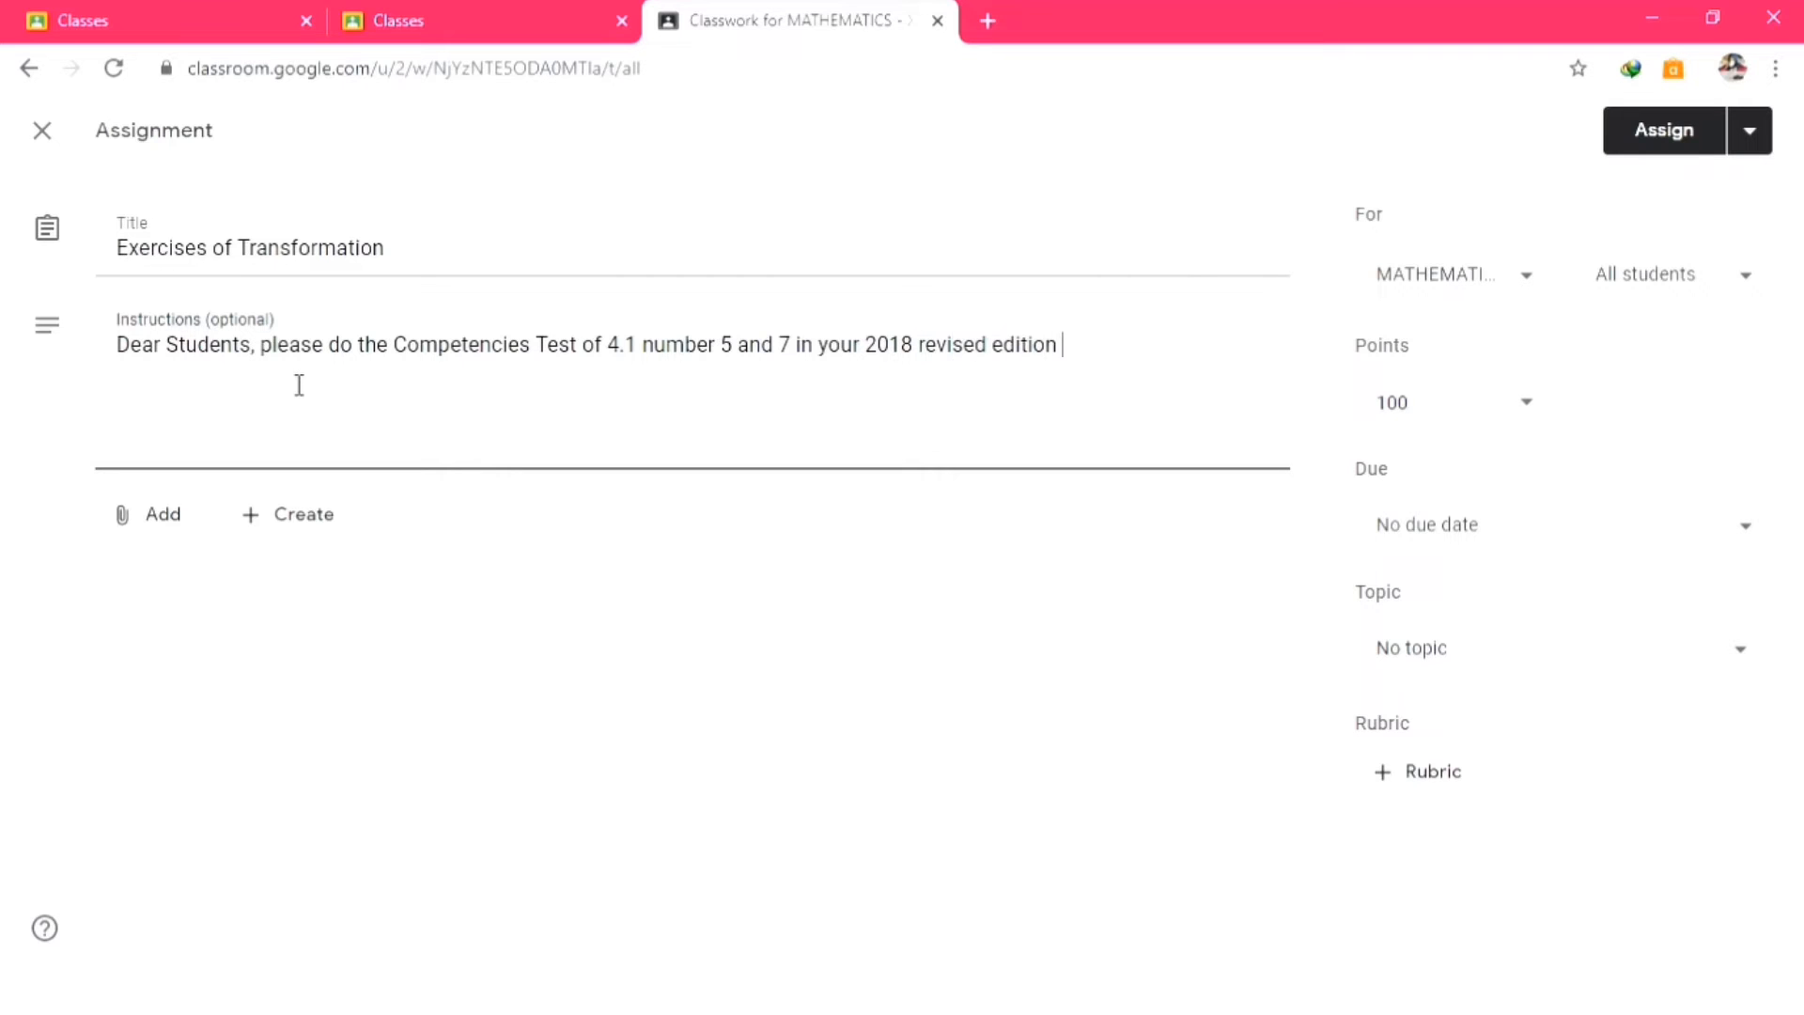
pyautogui.write('of the 2013 curriculum studen')
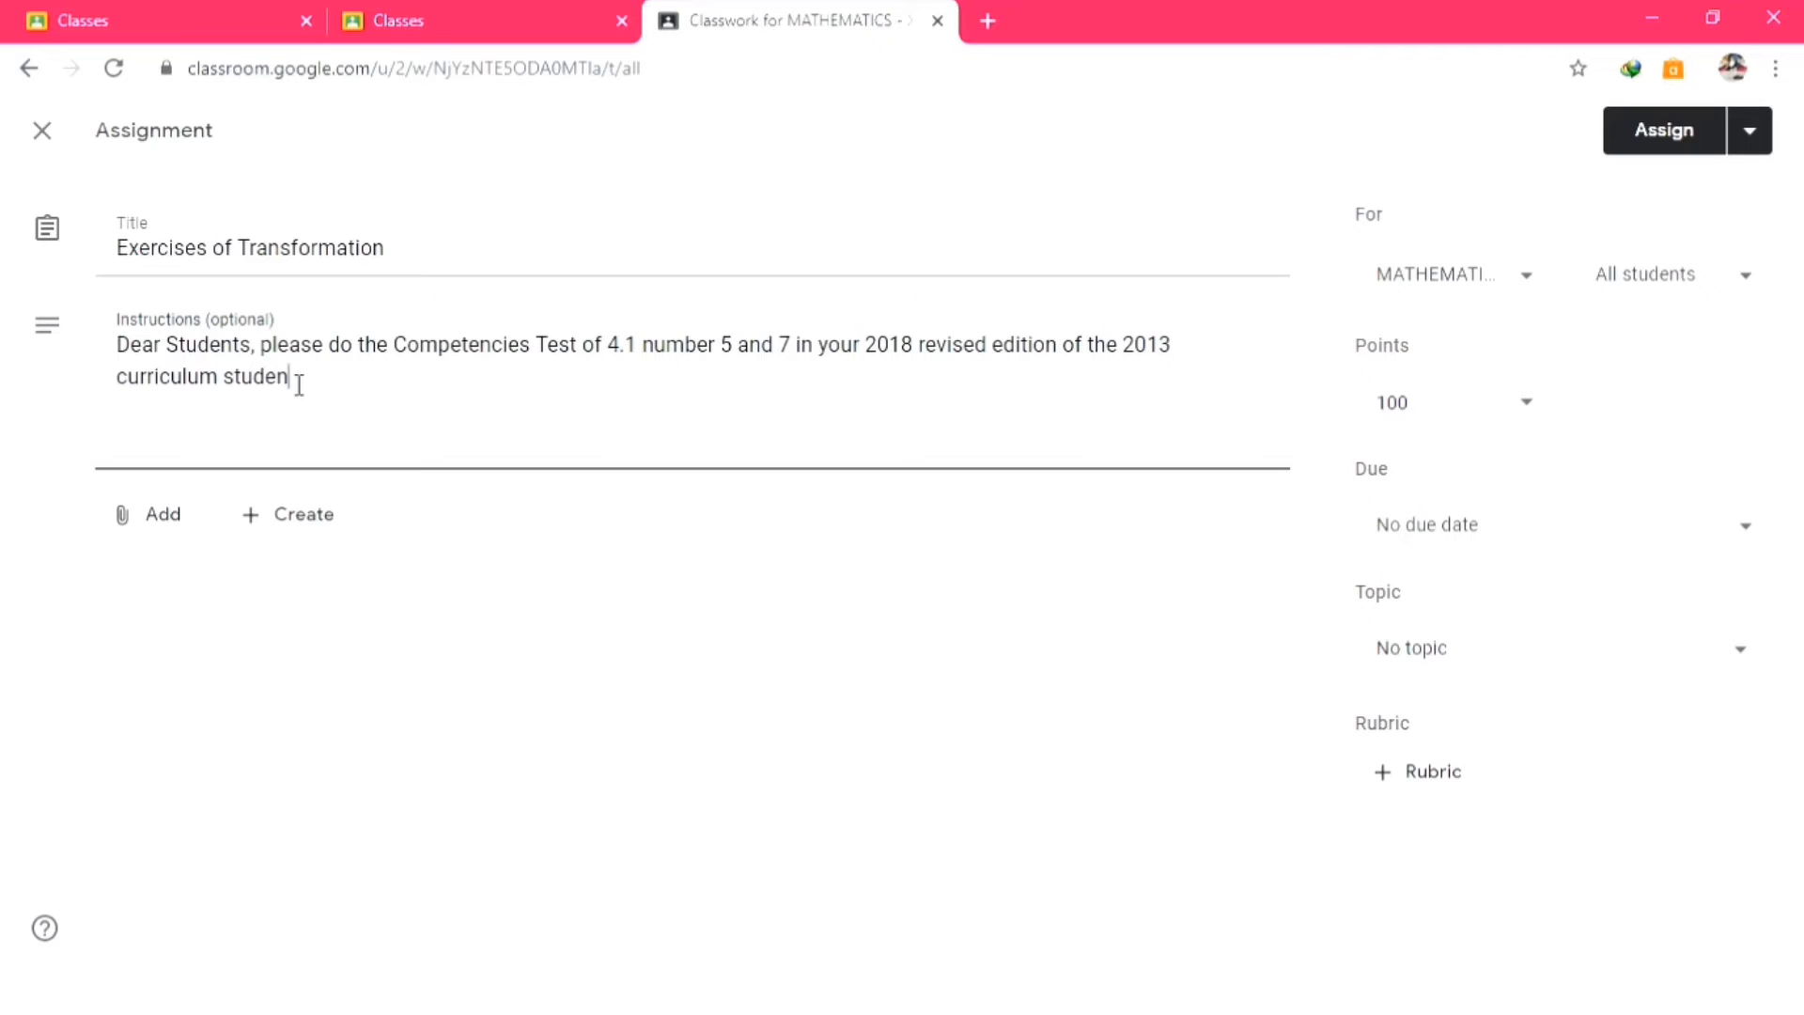
pyautogui.write('ts book of Matemat')
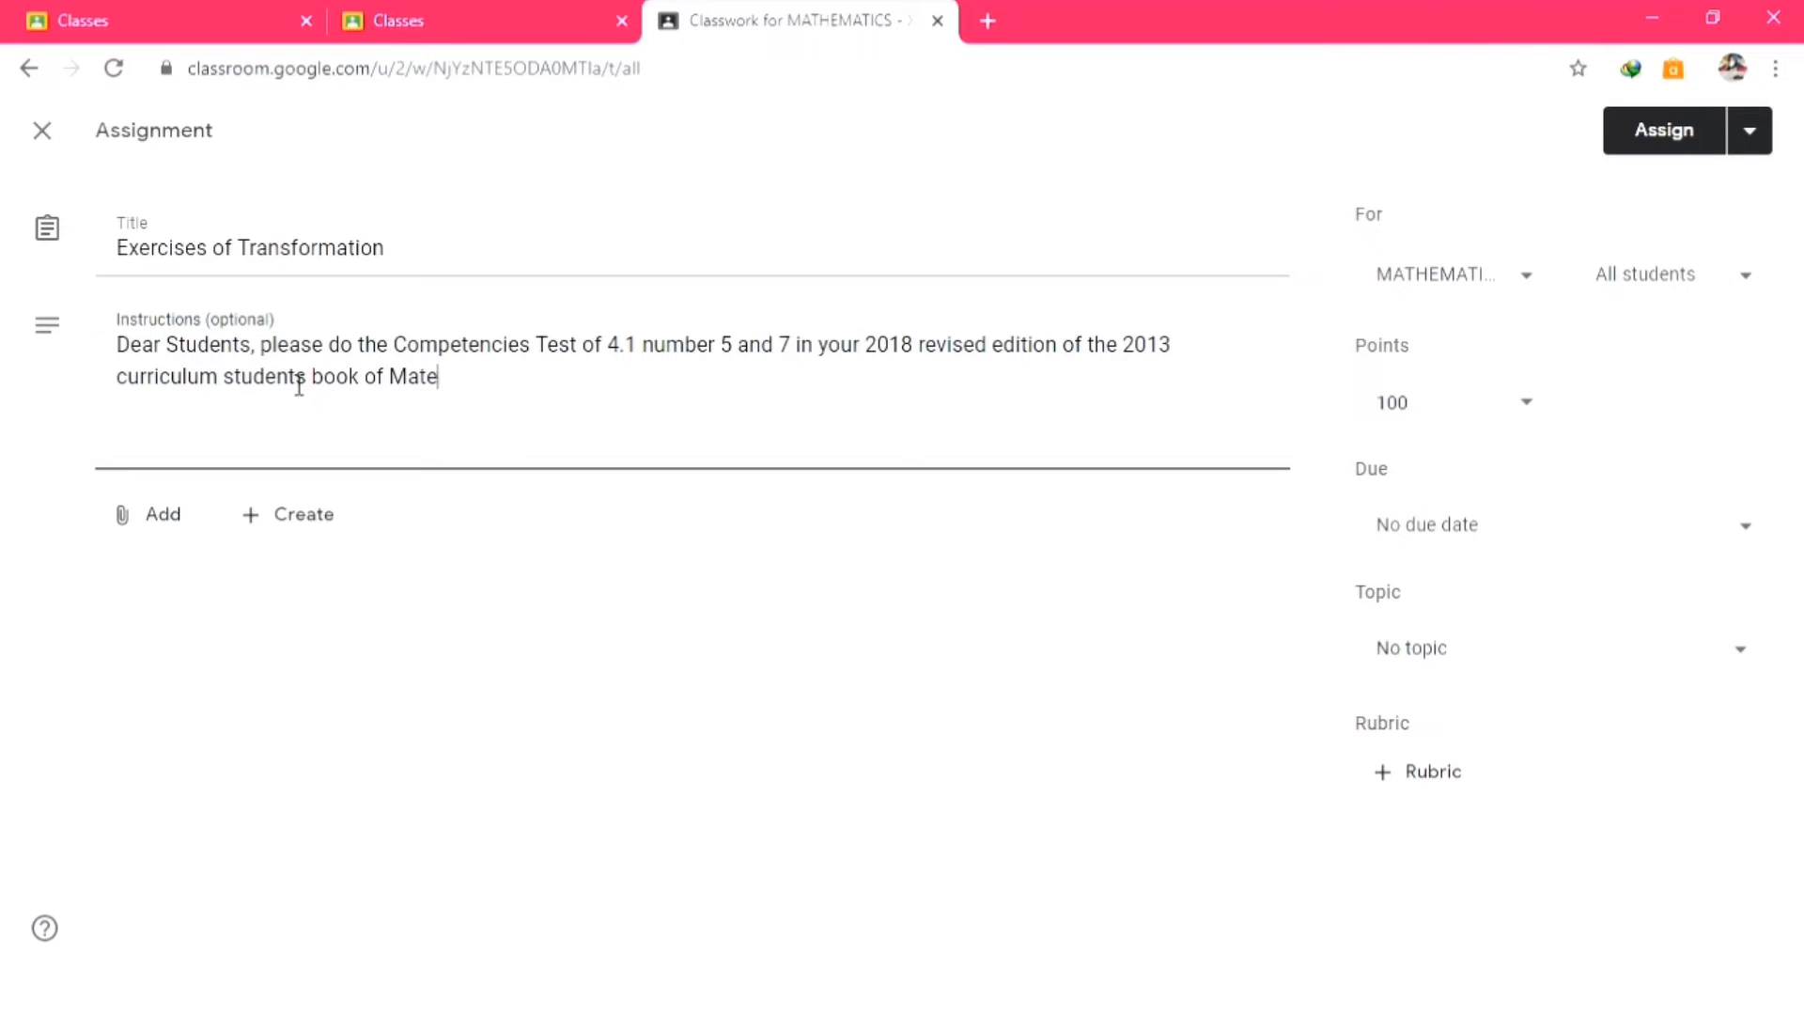
pyautogui.press('BackSpace')
pyautogui.press('BackSpace')
pyautogui.press('BackSpace')
pyautogui.press('BackSpace')
pyautogui.write('g')
pyautogui.press('BackSpace')
pyautogui.write('hematics grade XI')
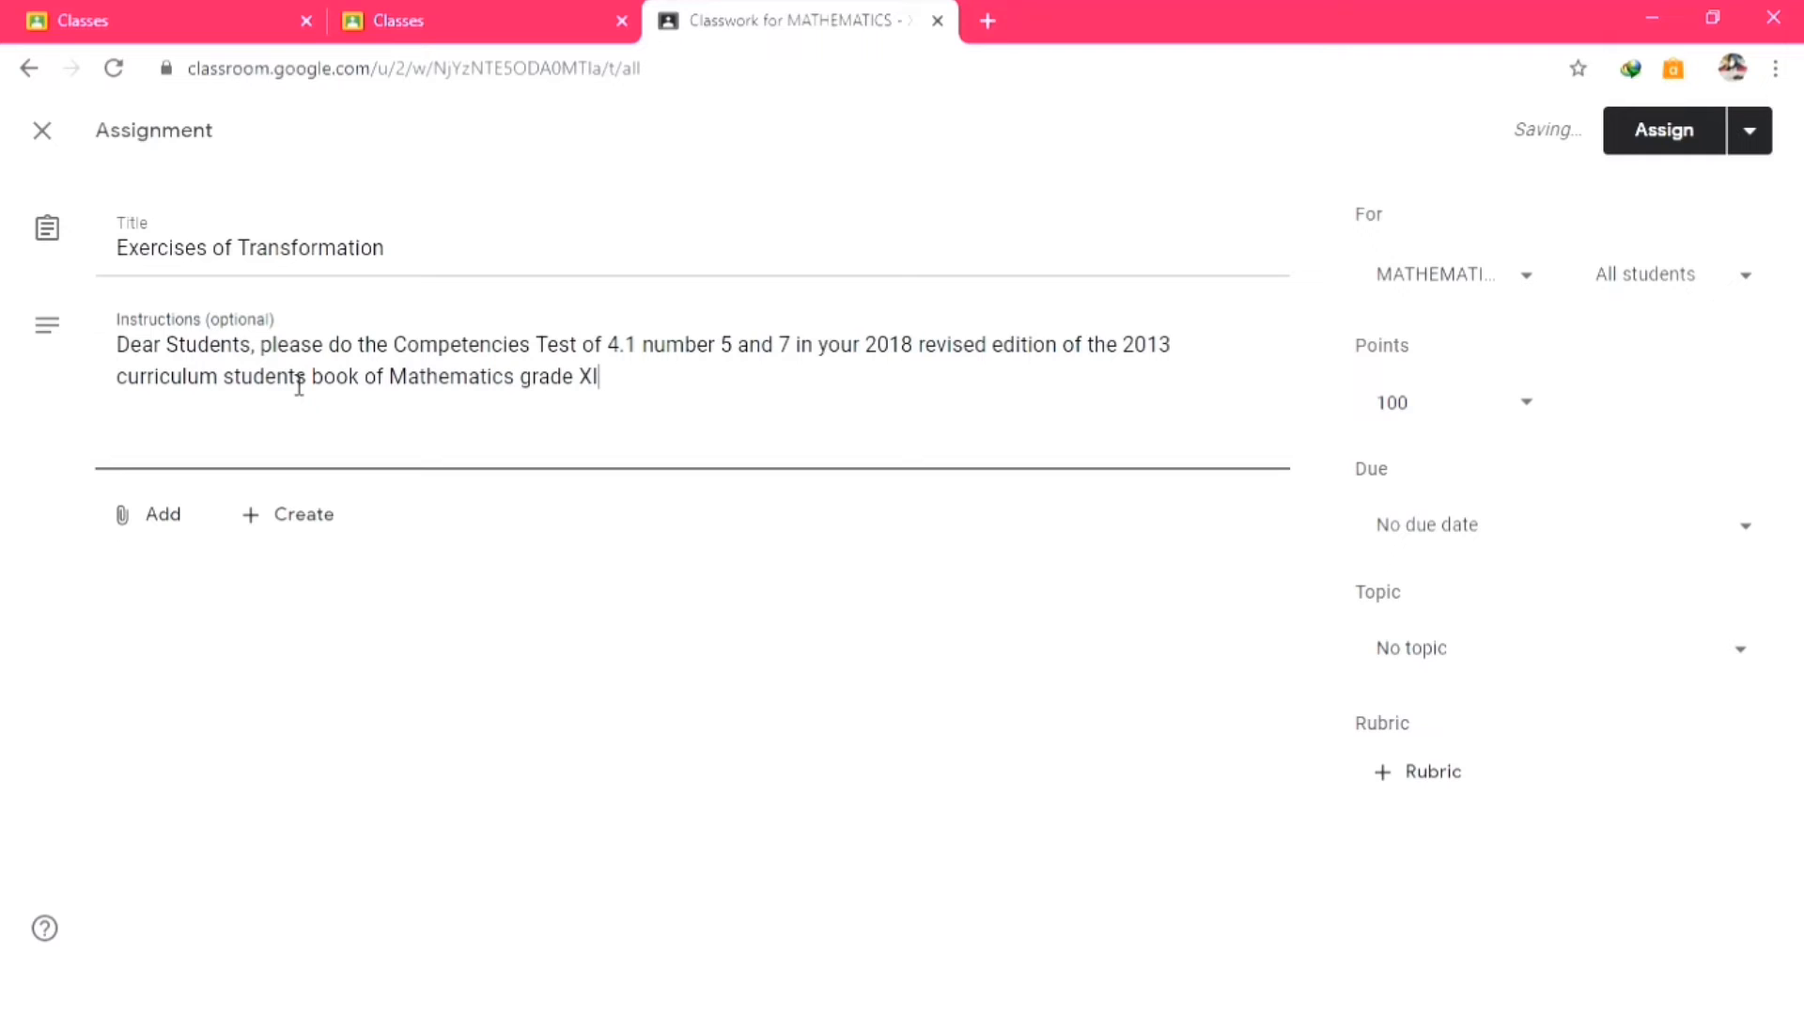
pyautogui.write(' that you a')
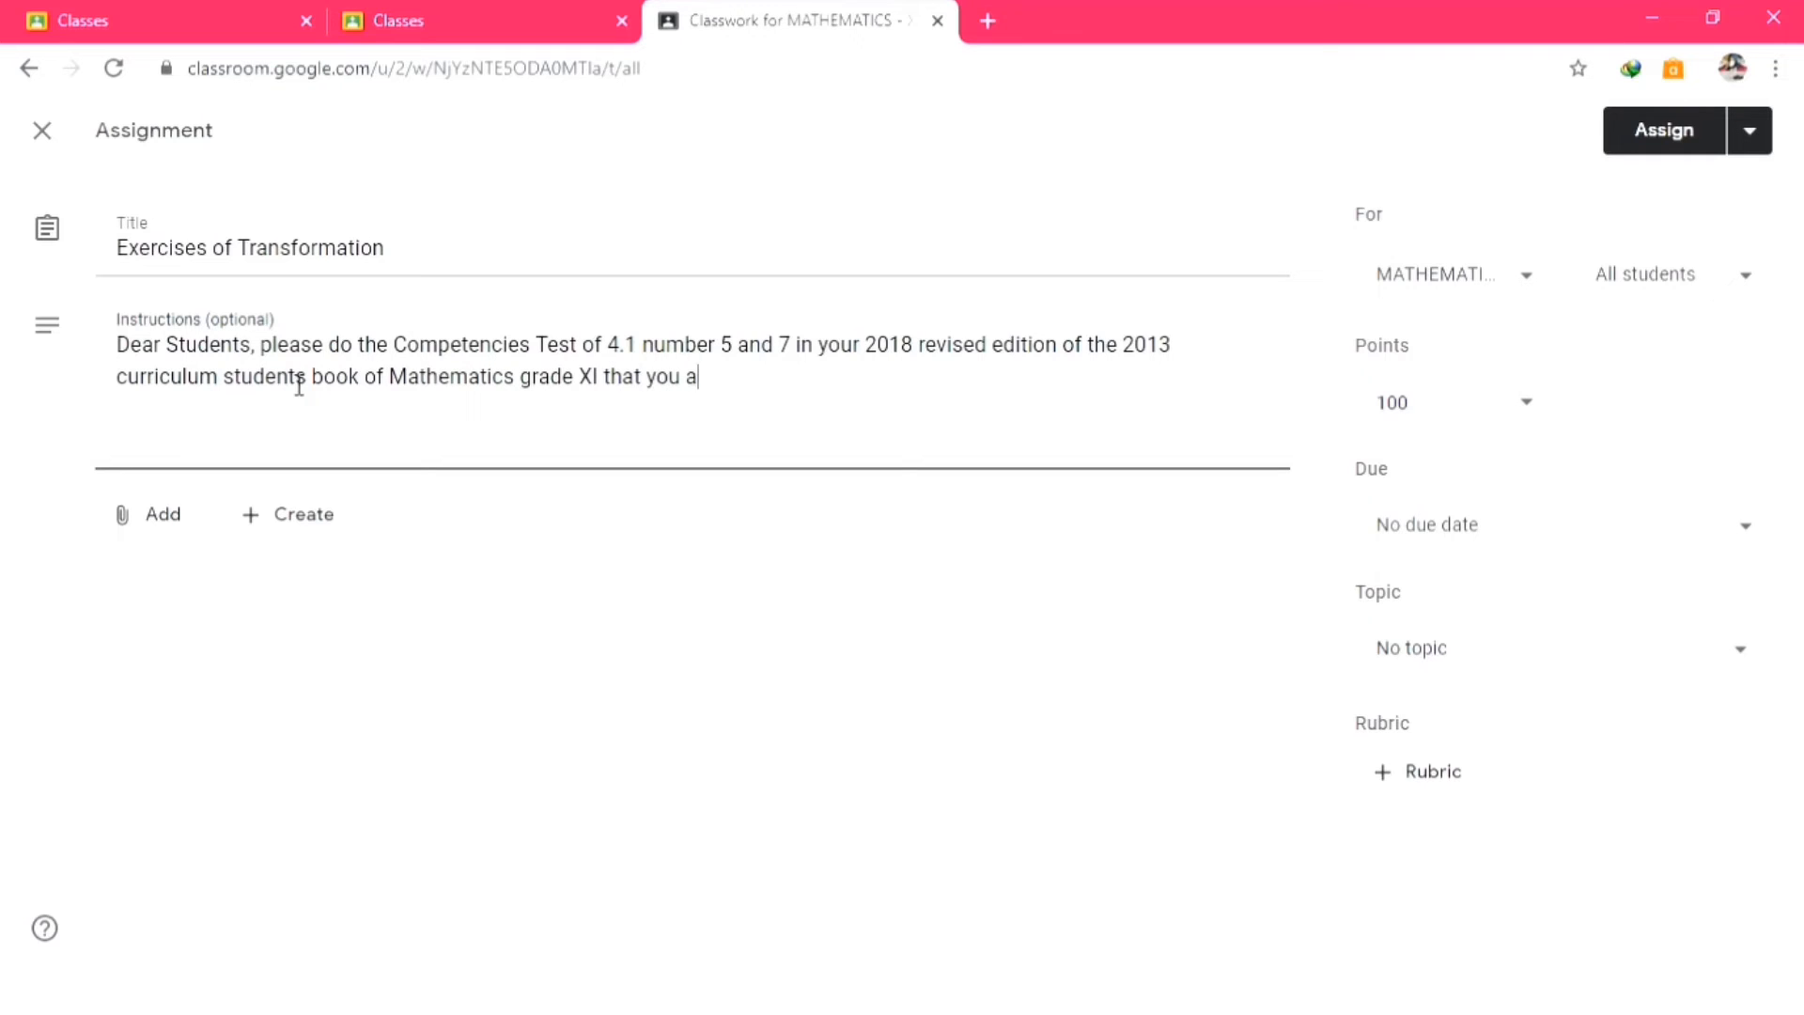
pyautogui.write('lready hold from ')
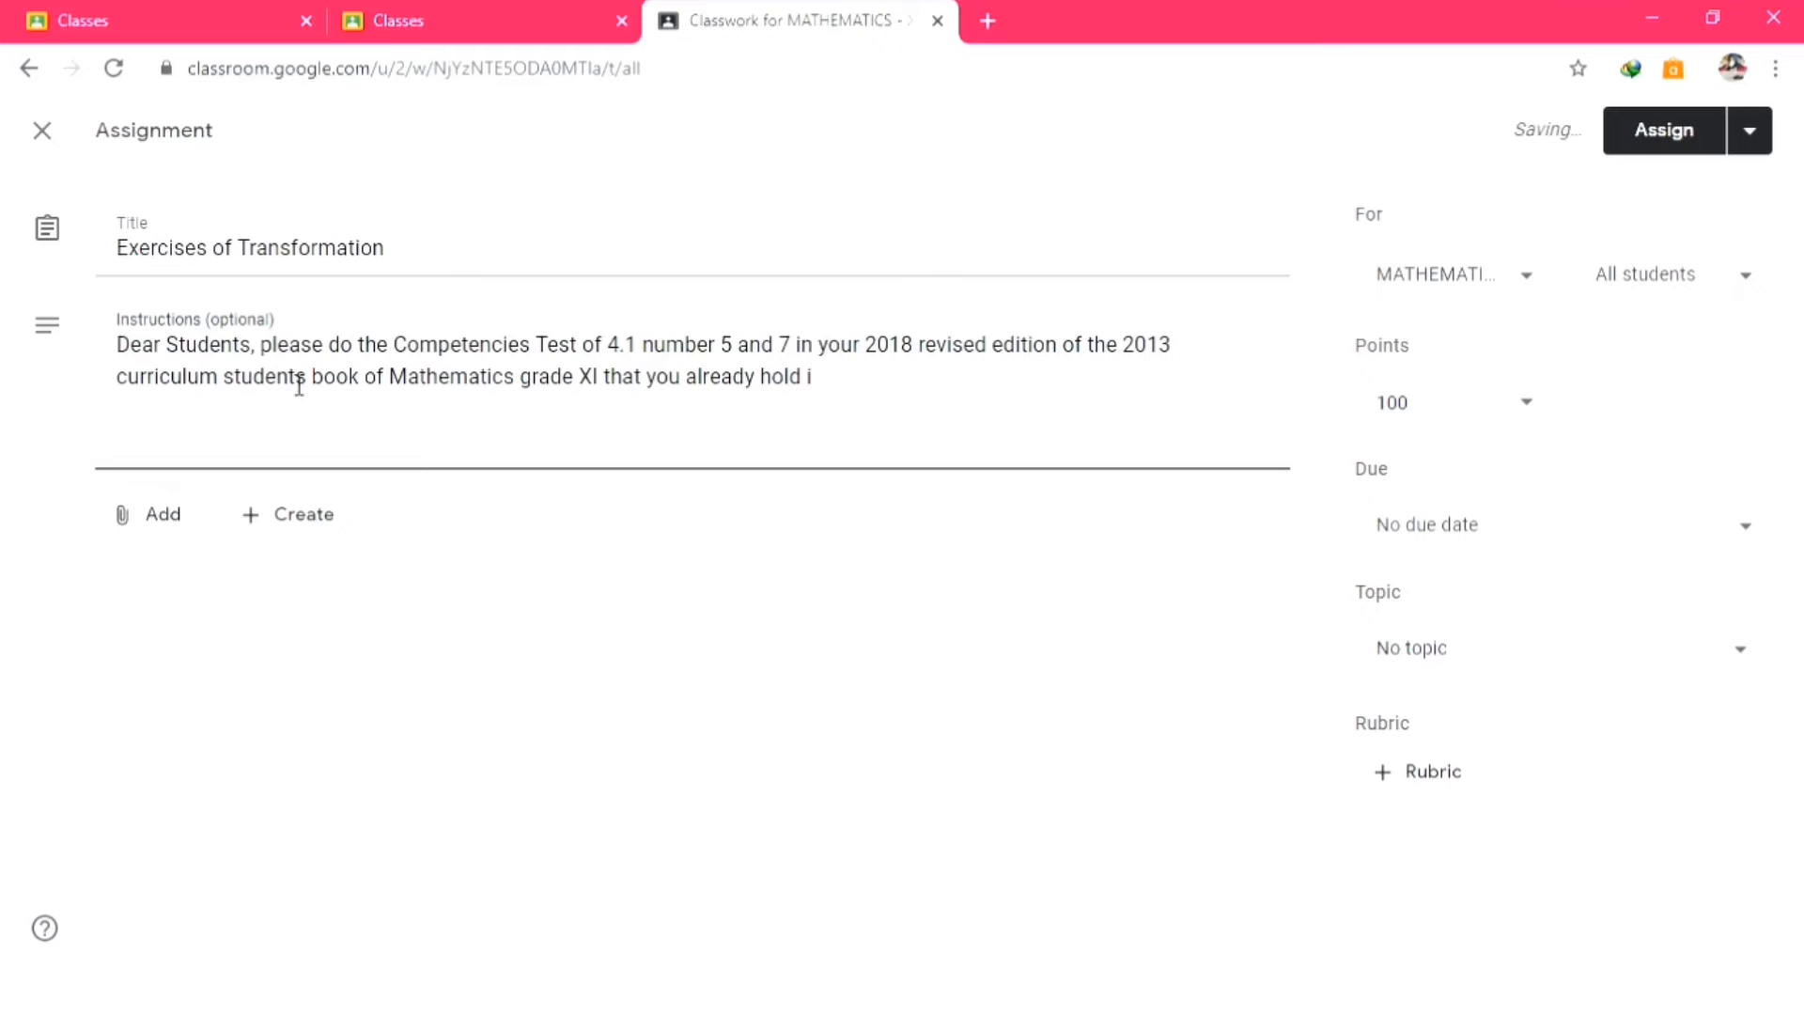
pyautogui.write('the sc')
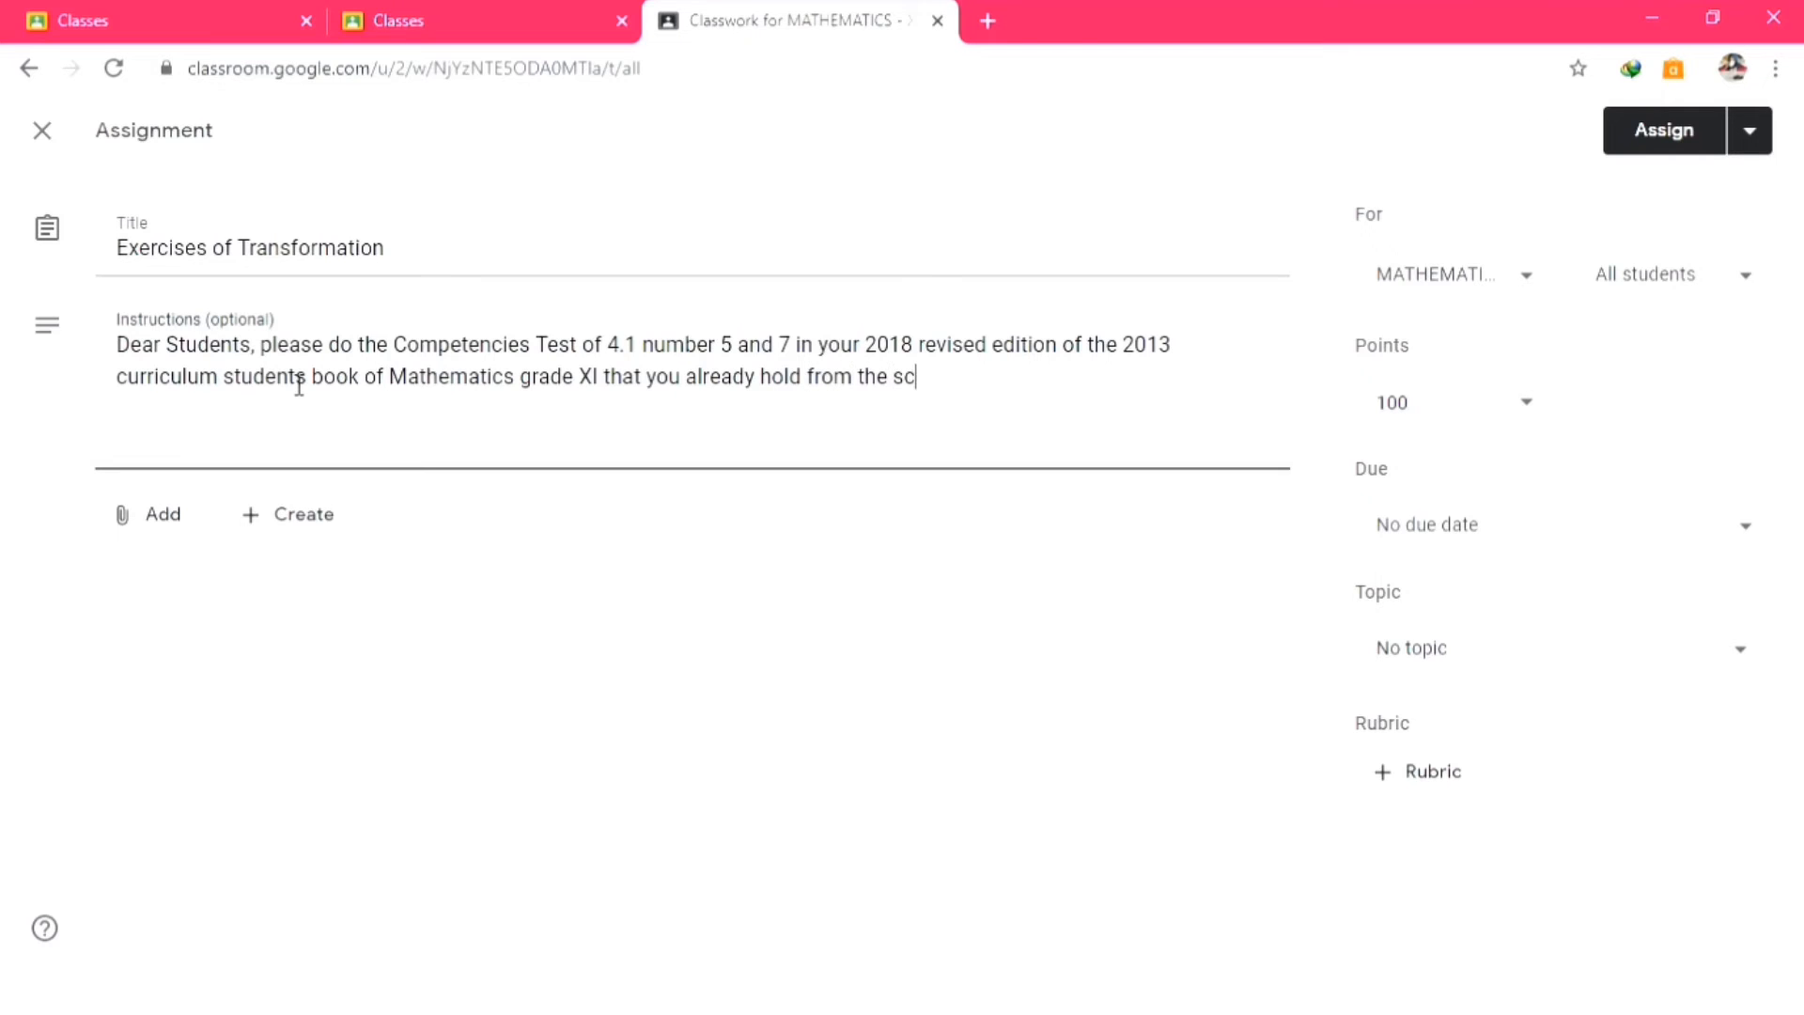
pyautogui.write('hool library')
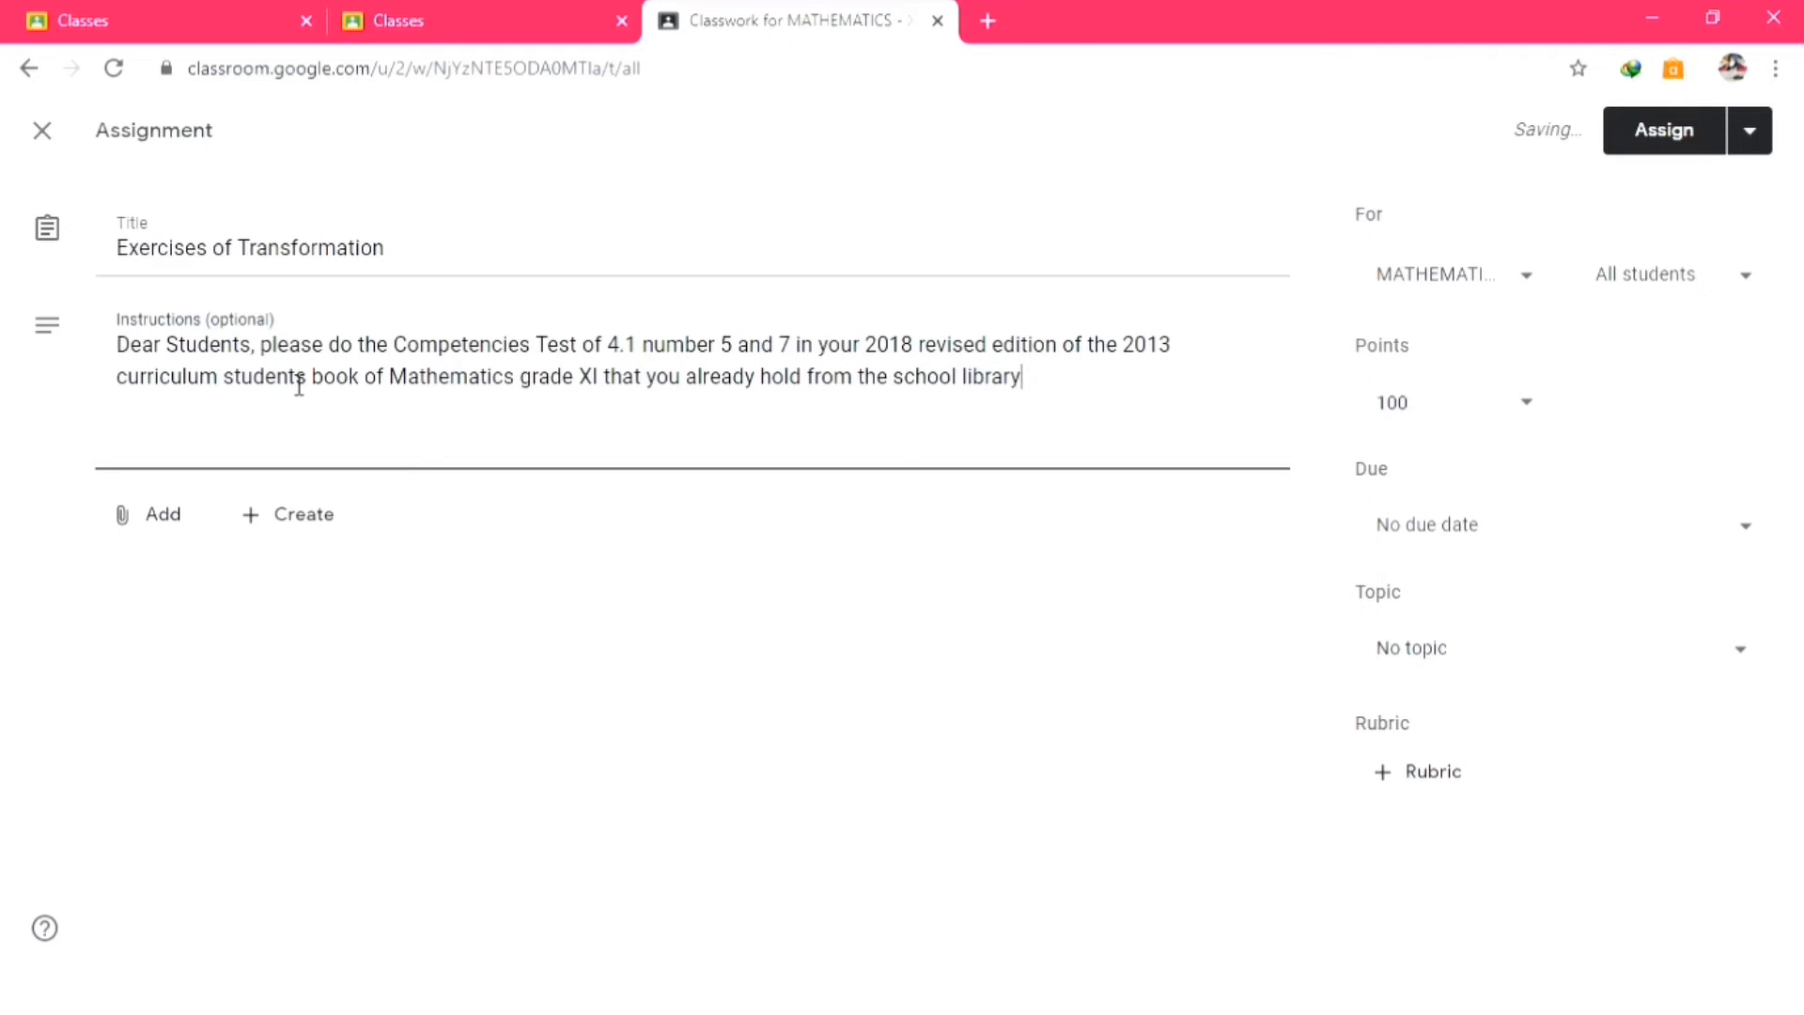
pyautogui.write('.')
# Add lines asking for exercises in the task book, a photo/scan, and 'Do it well, good luck'.
pyautogui.press('Return')
pyautogui.write('Do the exercises ')
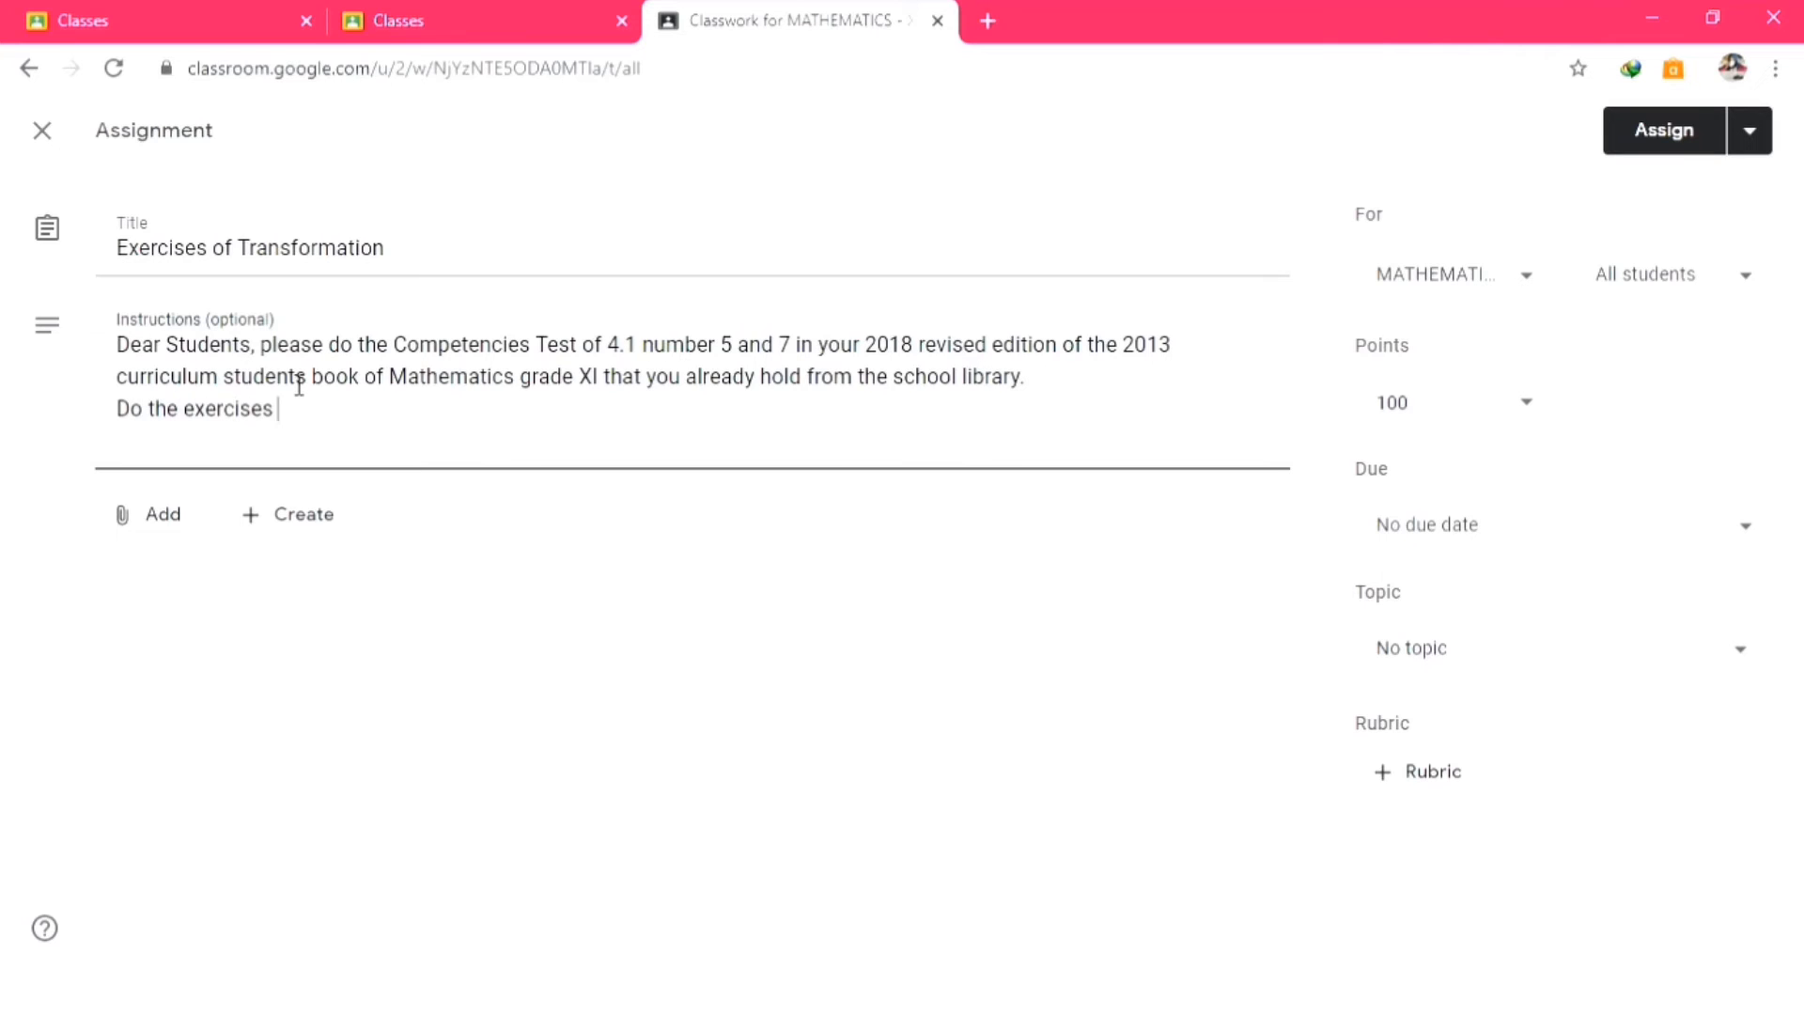
pyautogui.write('in your Mathematics task book')
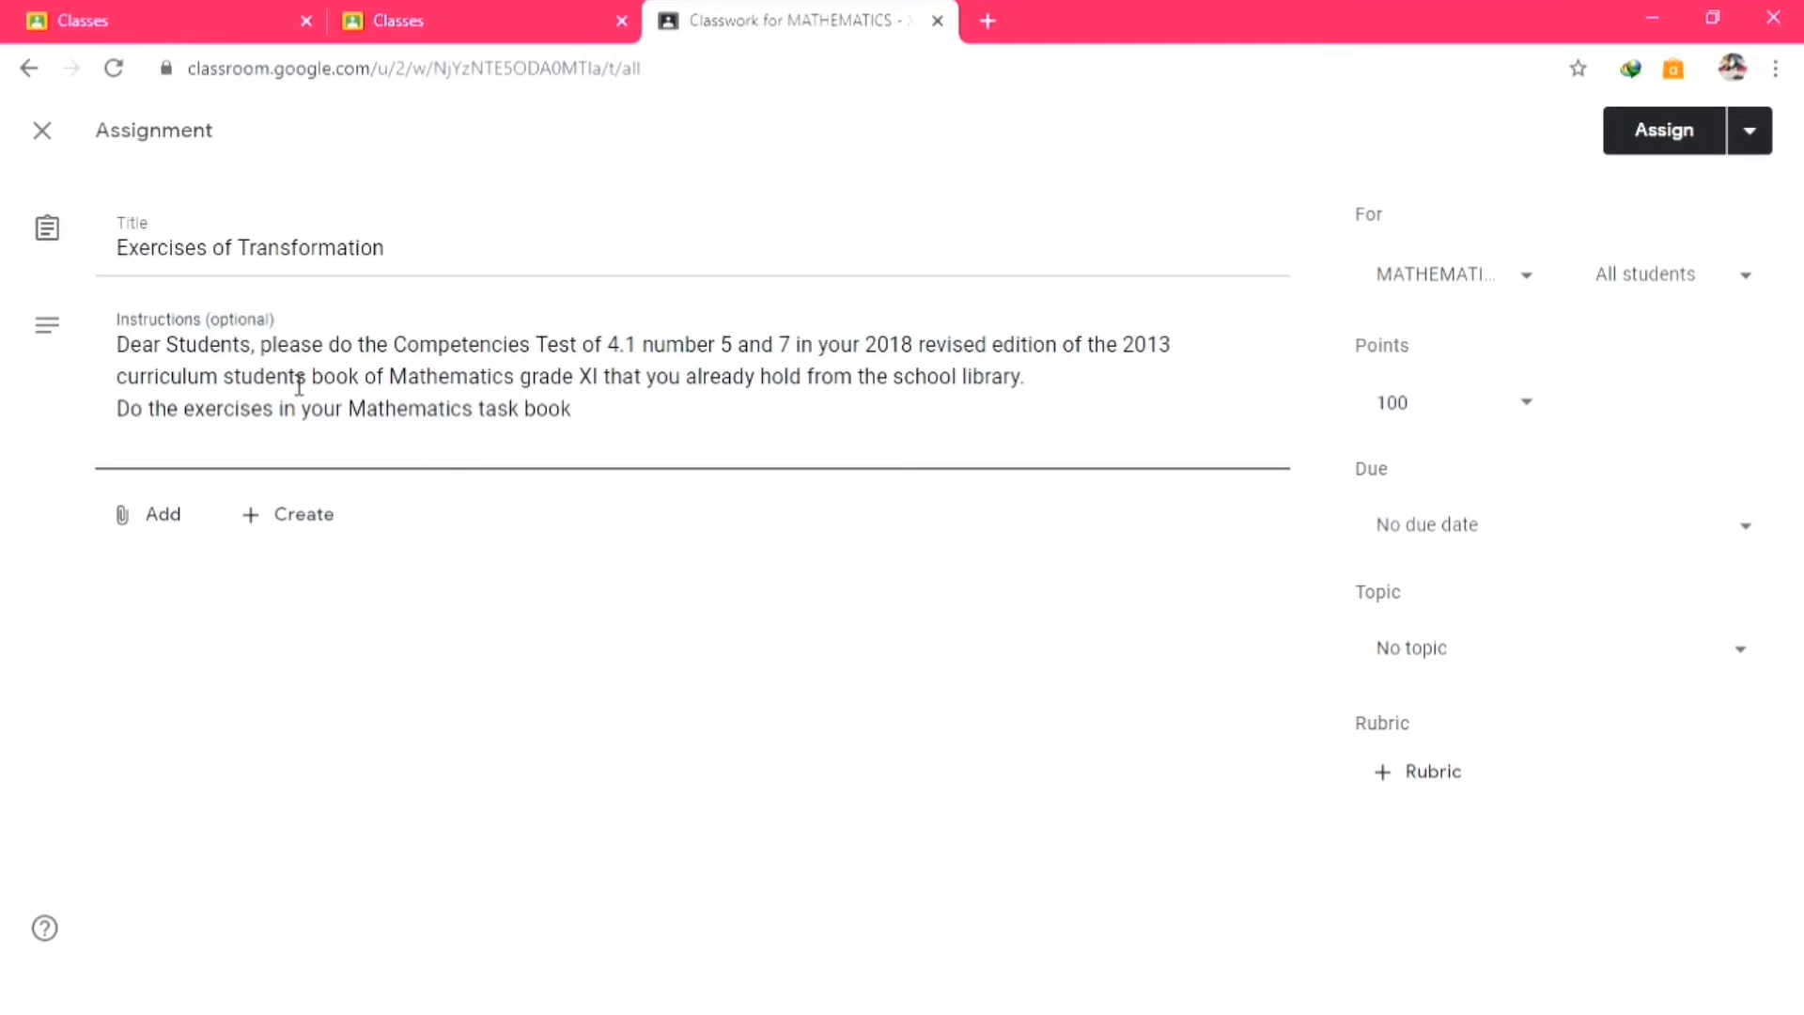
pyautogui.write(' then take a photo')
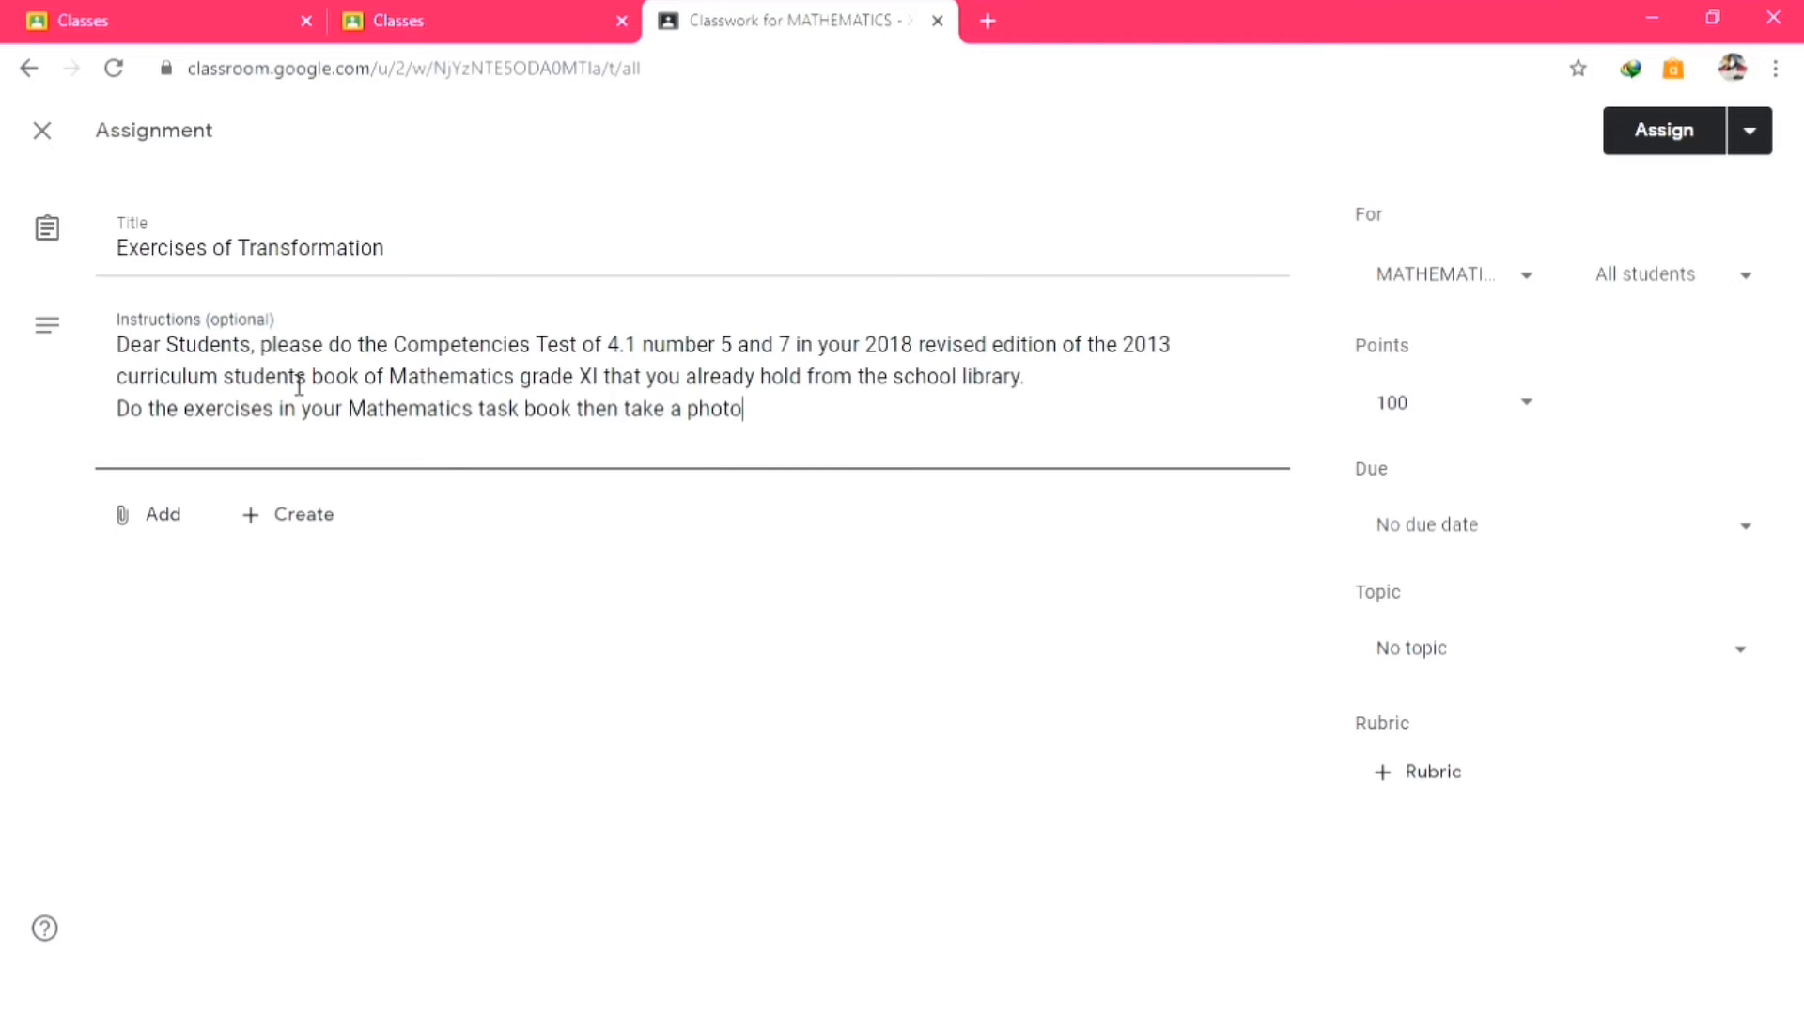
pyautogui.write('/scan of your')
pyautogui.press('BackSpace')
pyautogui.press('BackSpace')
pyautogui.press('BackSpace')
pyautogui.press('BackSpace')
pyautogui.press('BackSpace')
pyautogui.press('BackSpace')
pyautogui.press('BackSpace')
pyautogui.write('yo')
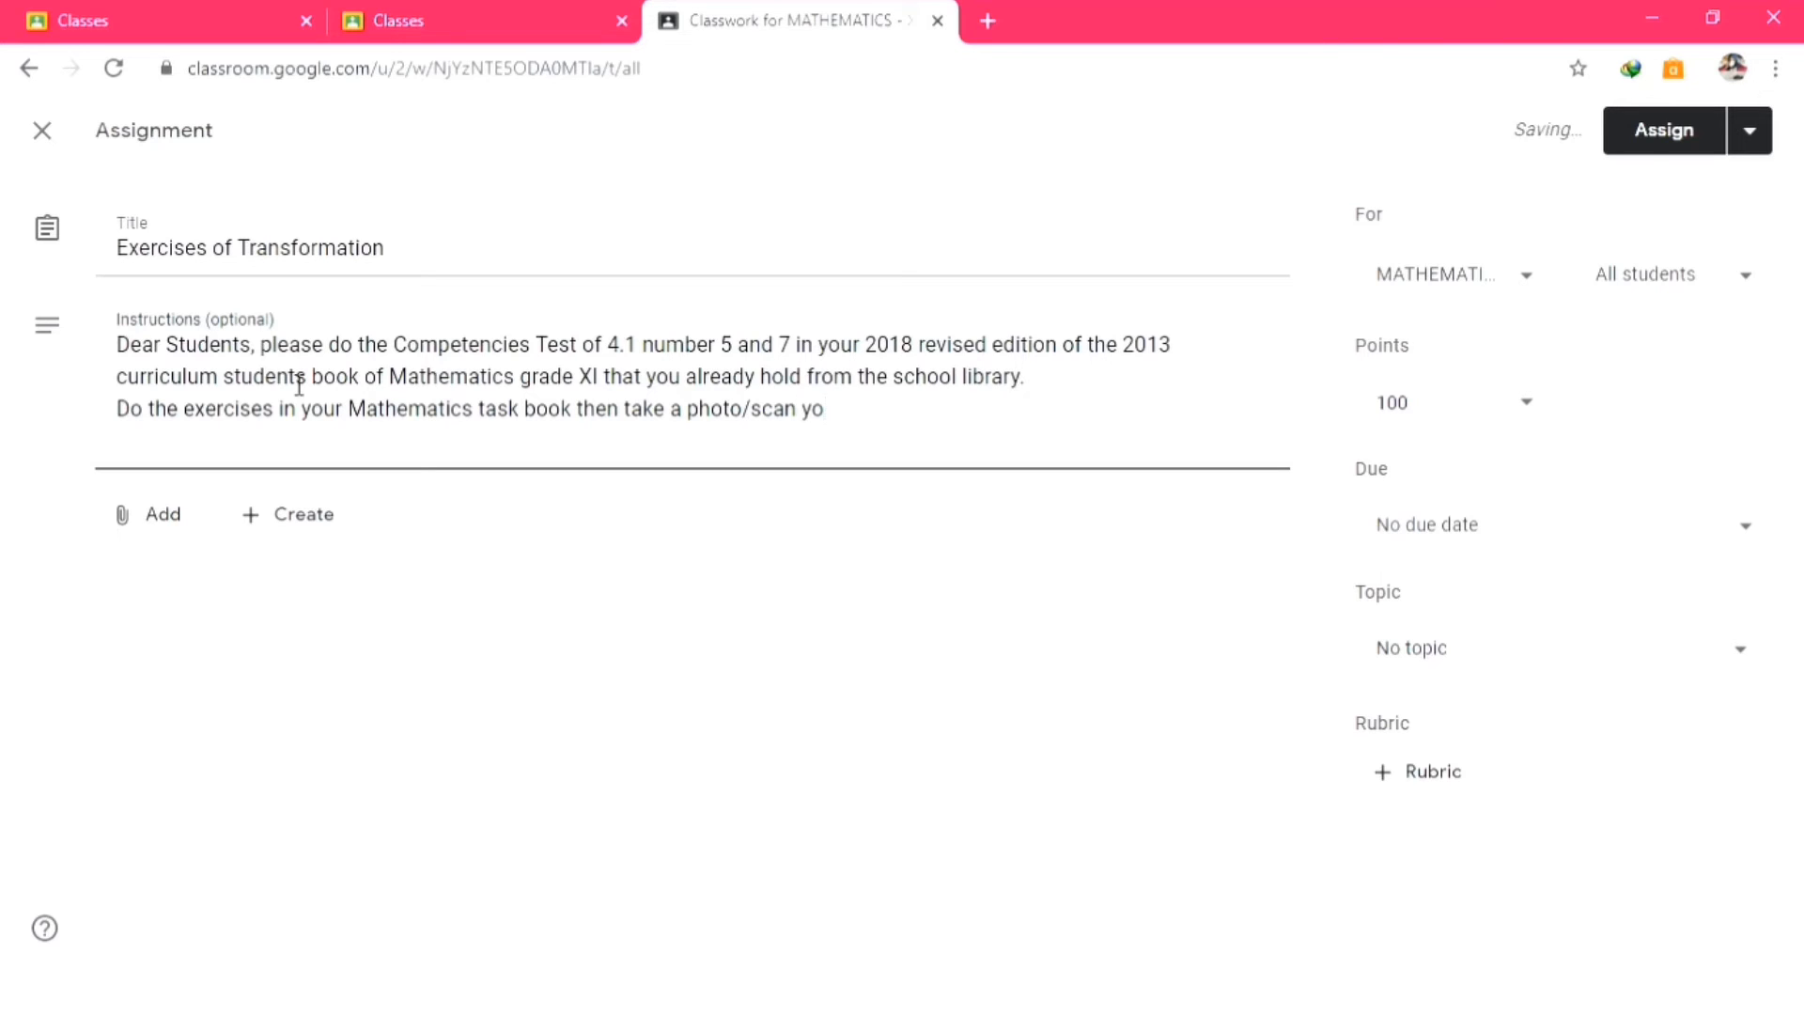
pyautogui.press('BackSpace')
pyautogui.press('BackSpace')
pyautogui.write('.')
pyautogui.press('Return')
pyautogui.write('Go')
pyautogui.press('BackSpace')
pyautogui.press('BackSpace')
pyautogui.write('Do it well, goo')
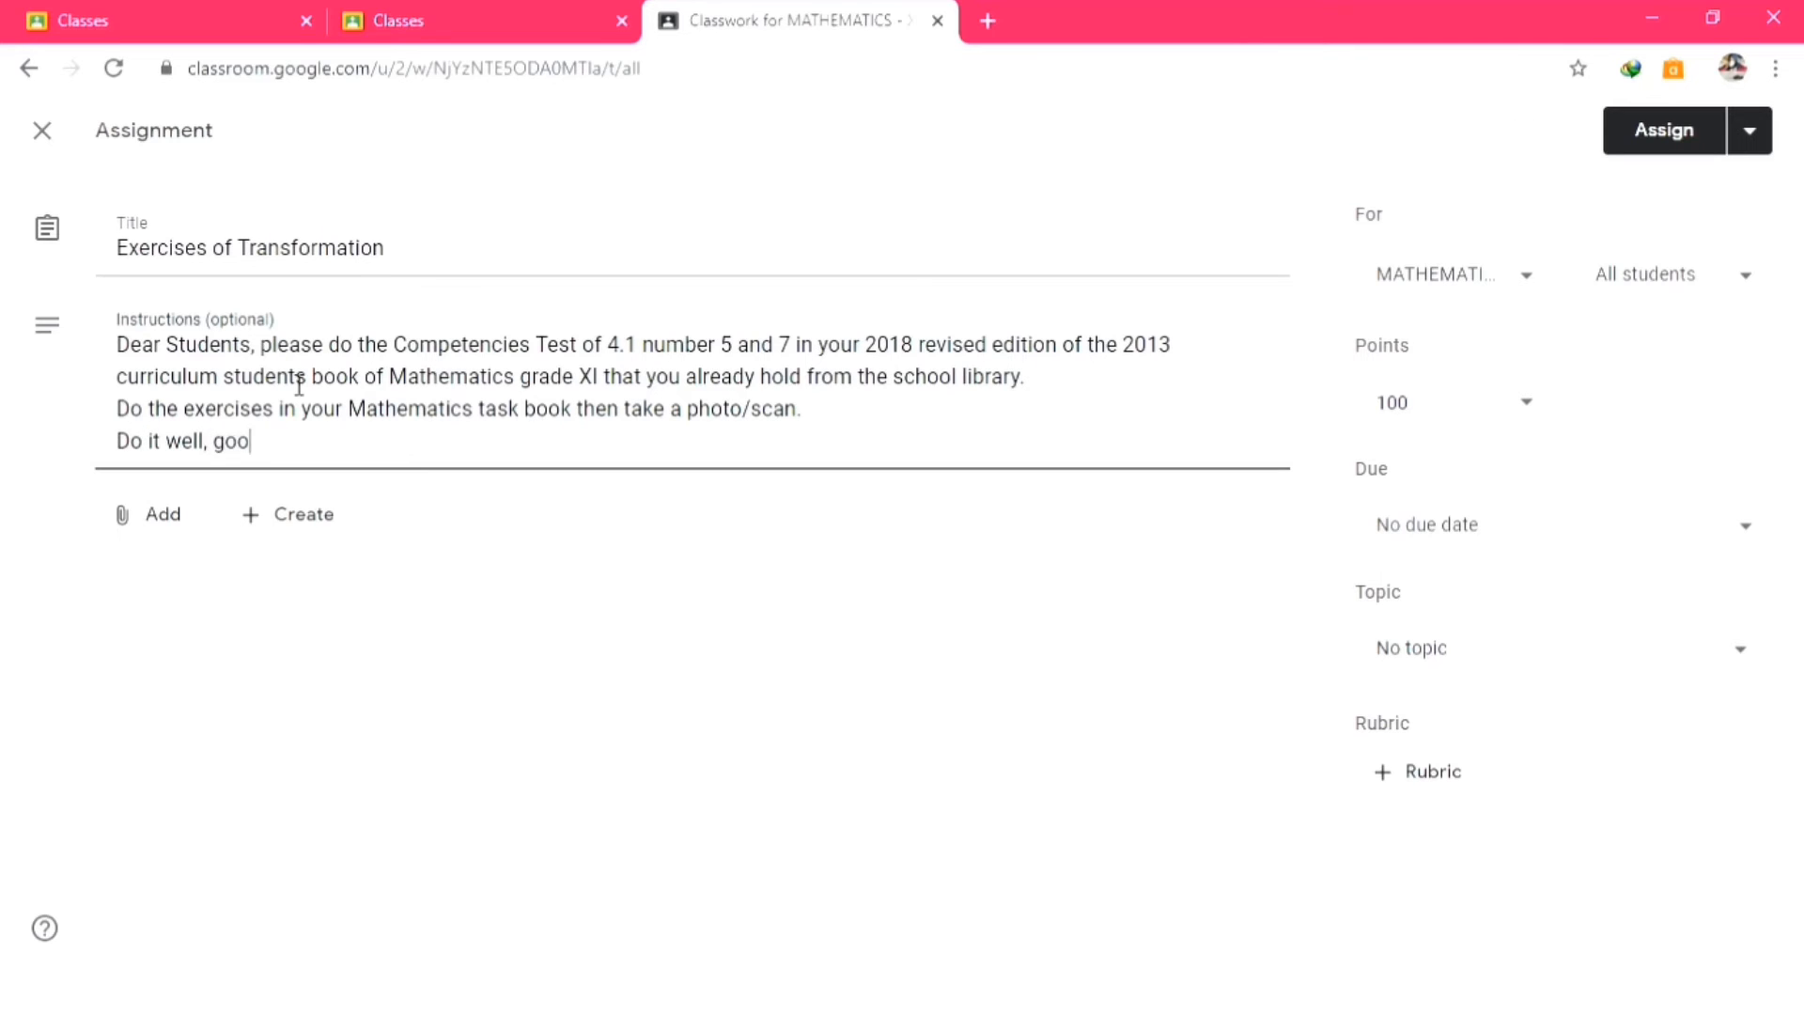
pyautogui.write('d luck')
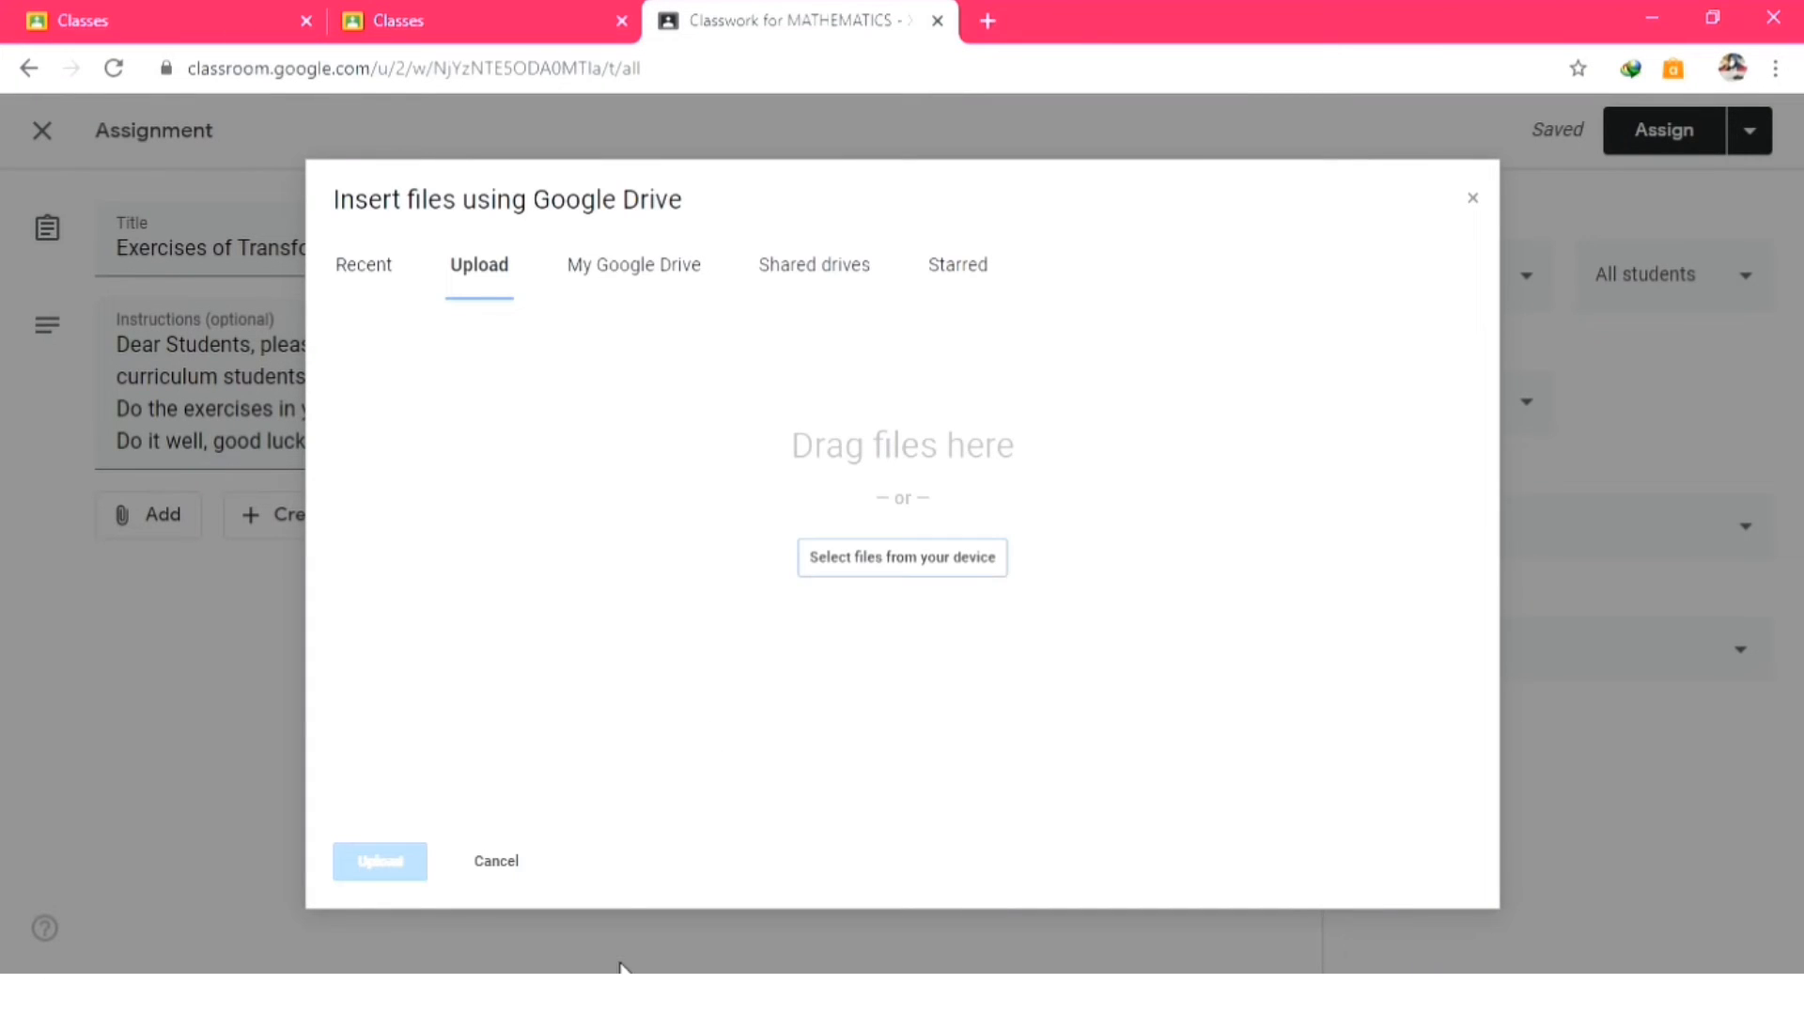
# Upload BS Matematika Kelas XI K13 Revisi 2017.pdf from the computer as an assignment attachment.
pyautogui.click(618, 992)
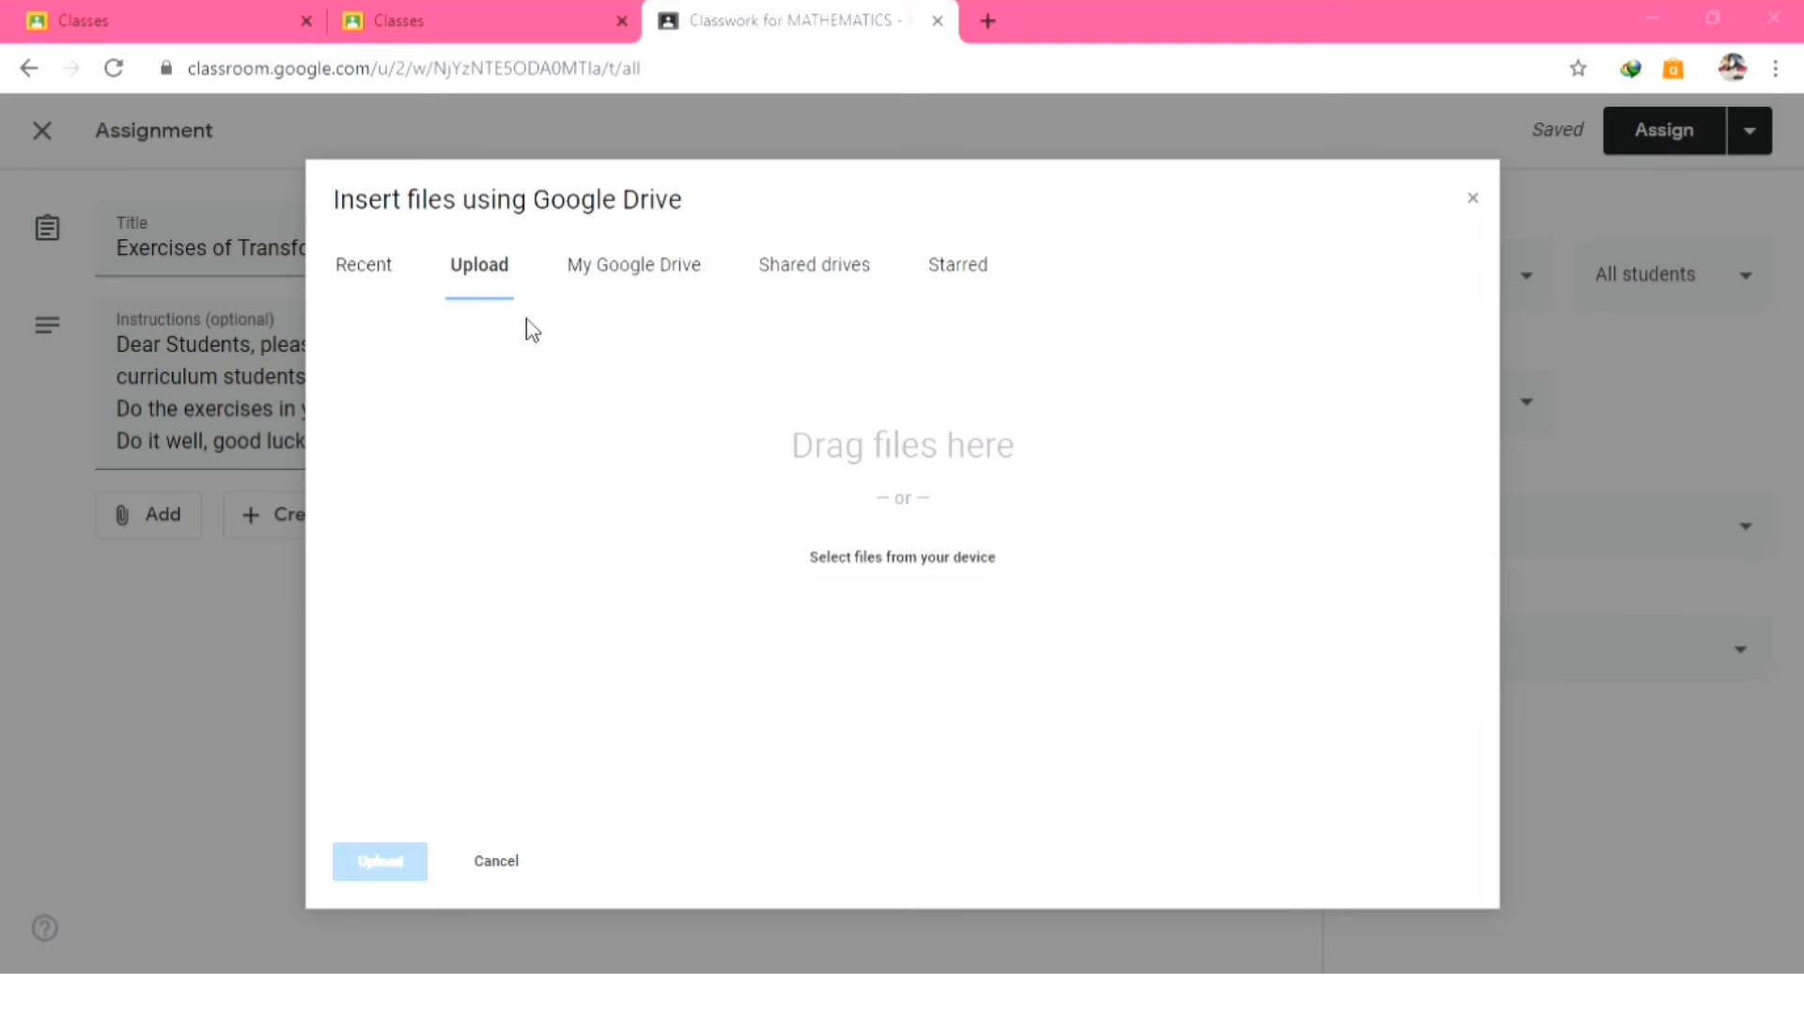
pyautogui.doubleClick(514, 367)
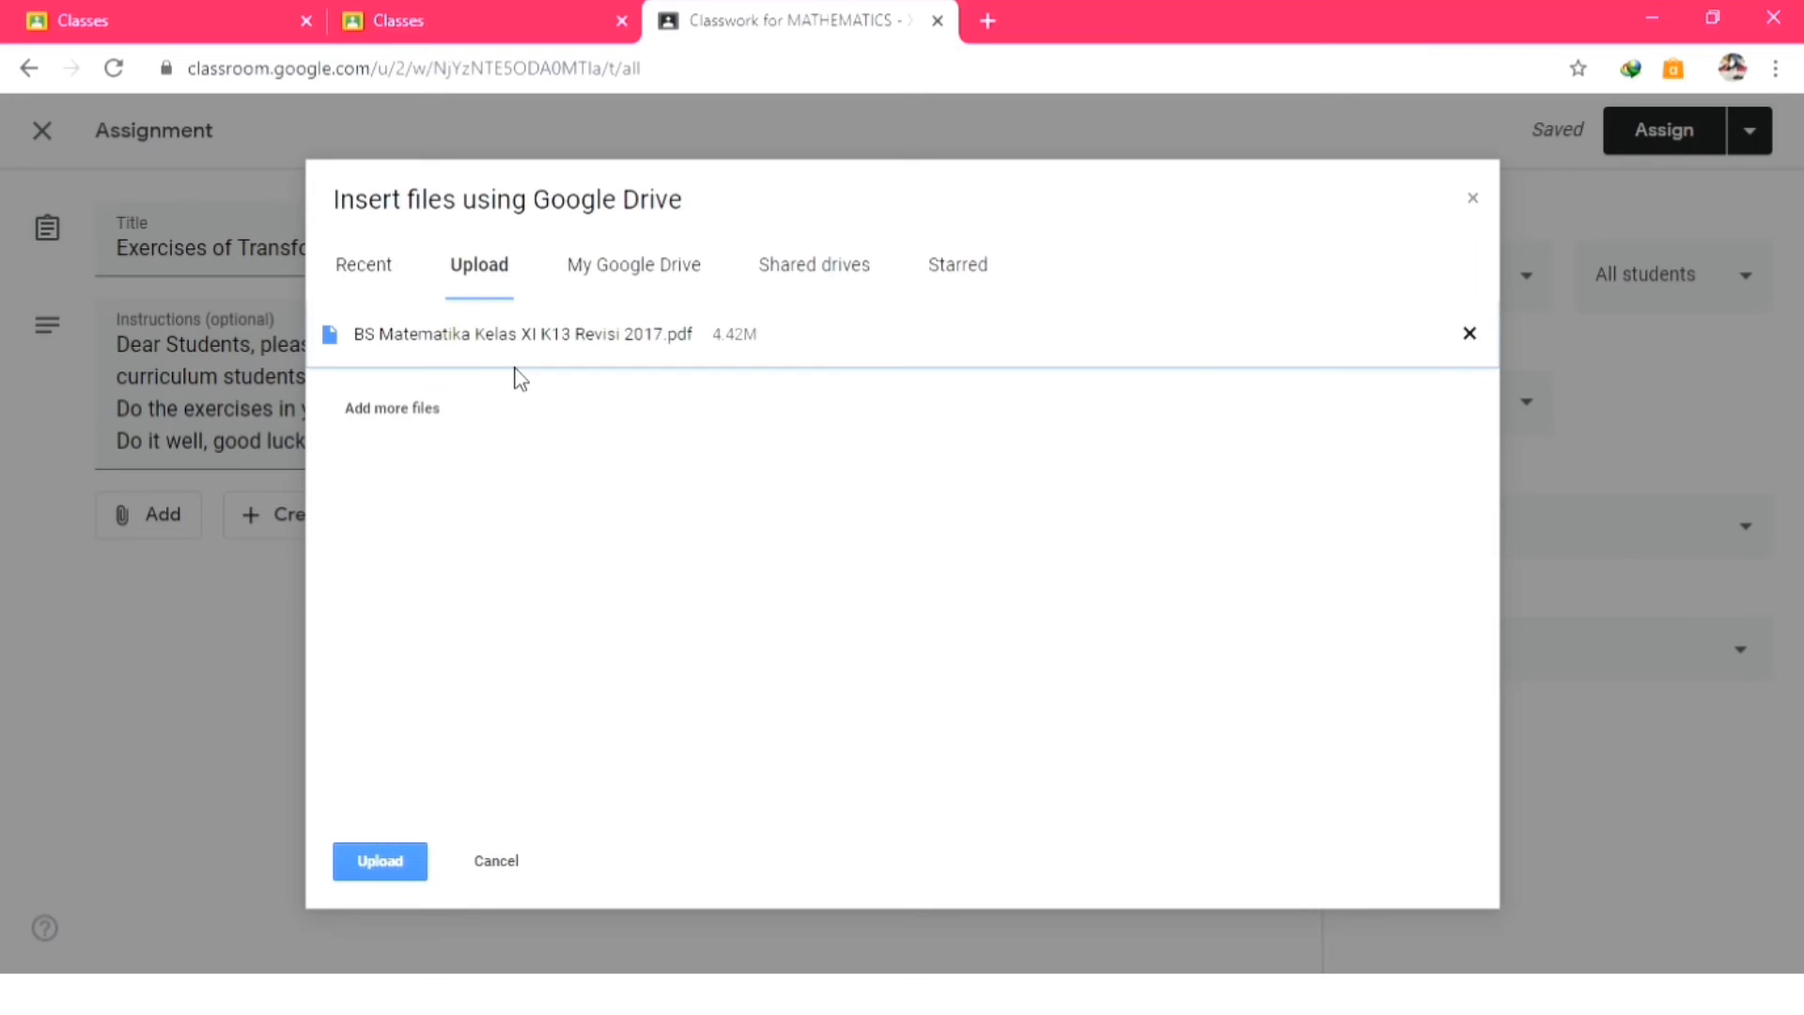
pyautogui.click(397, 850)
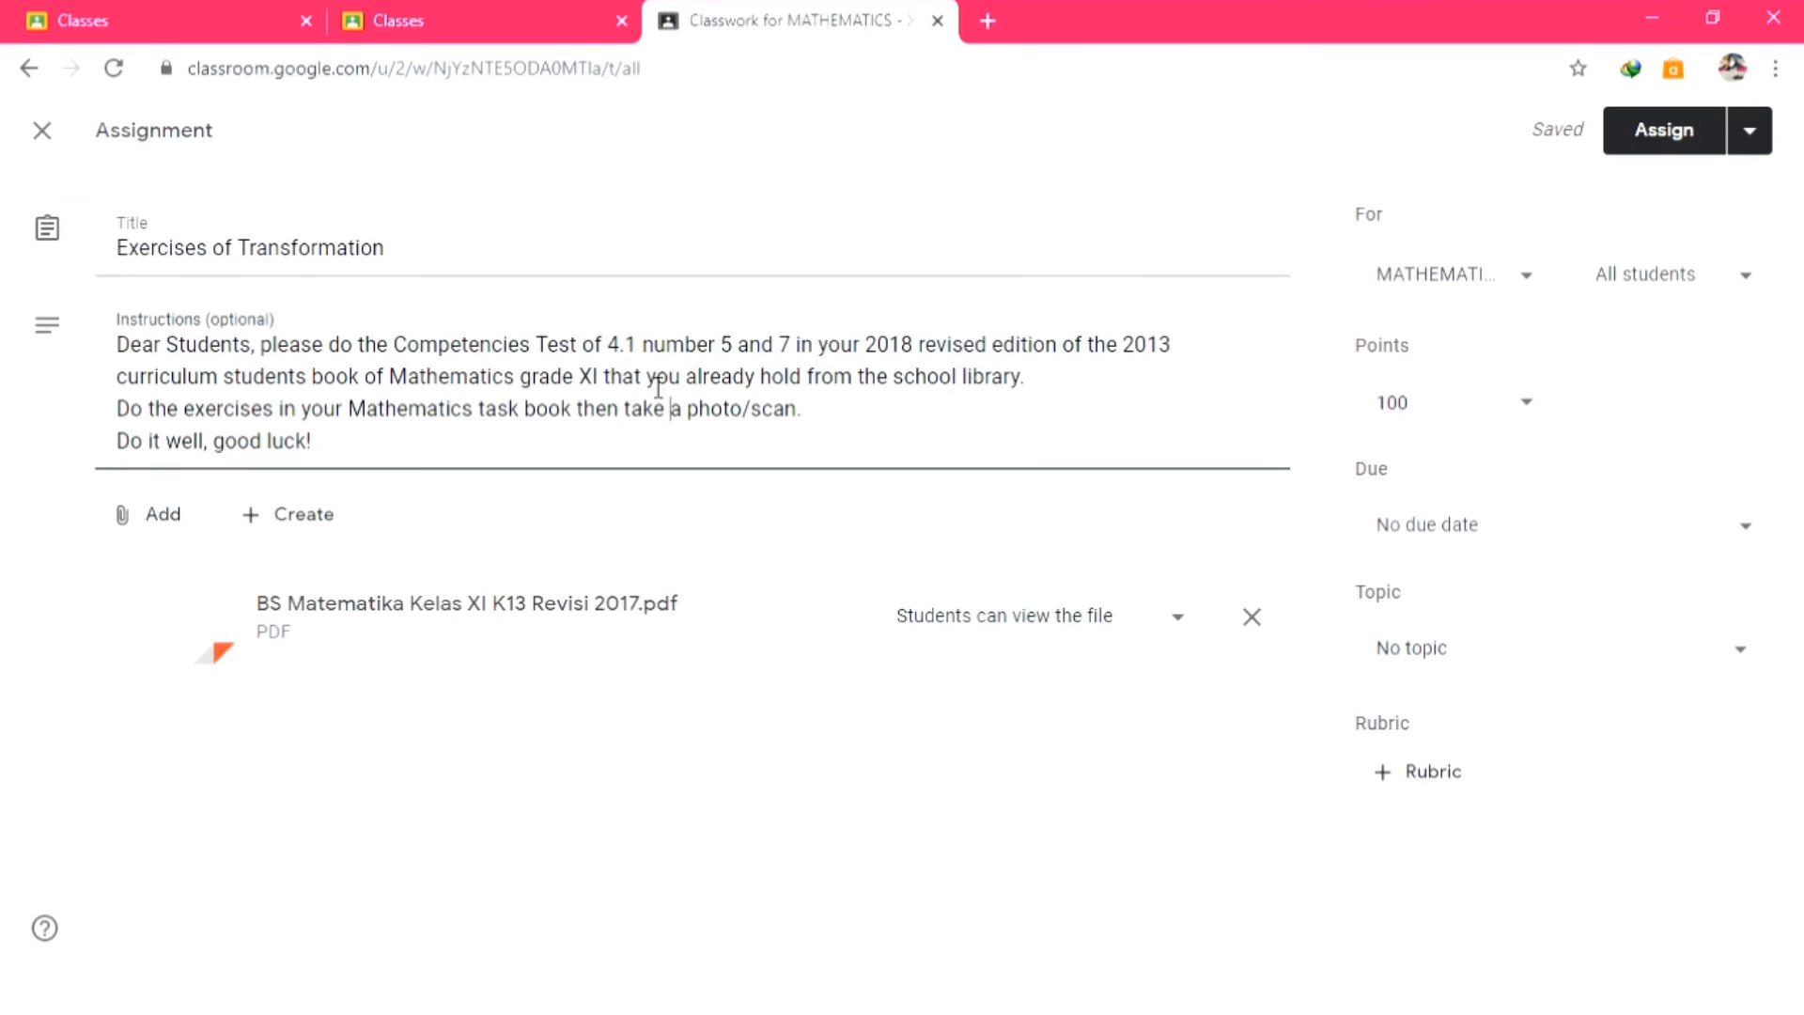
# Change the edition year in the instructions from 2018 to 2017.
pyautogui.press('BackSpace')
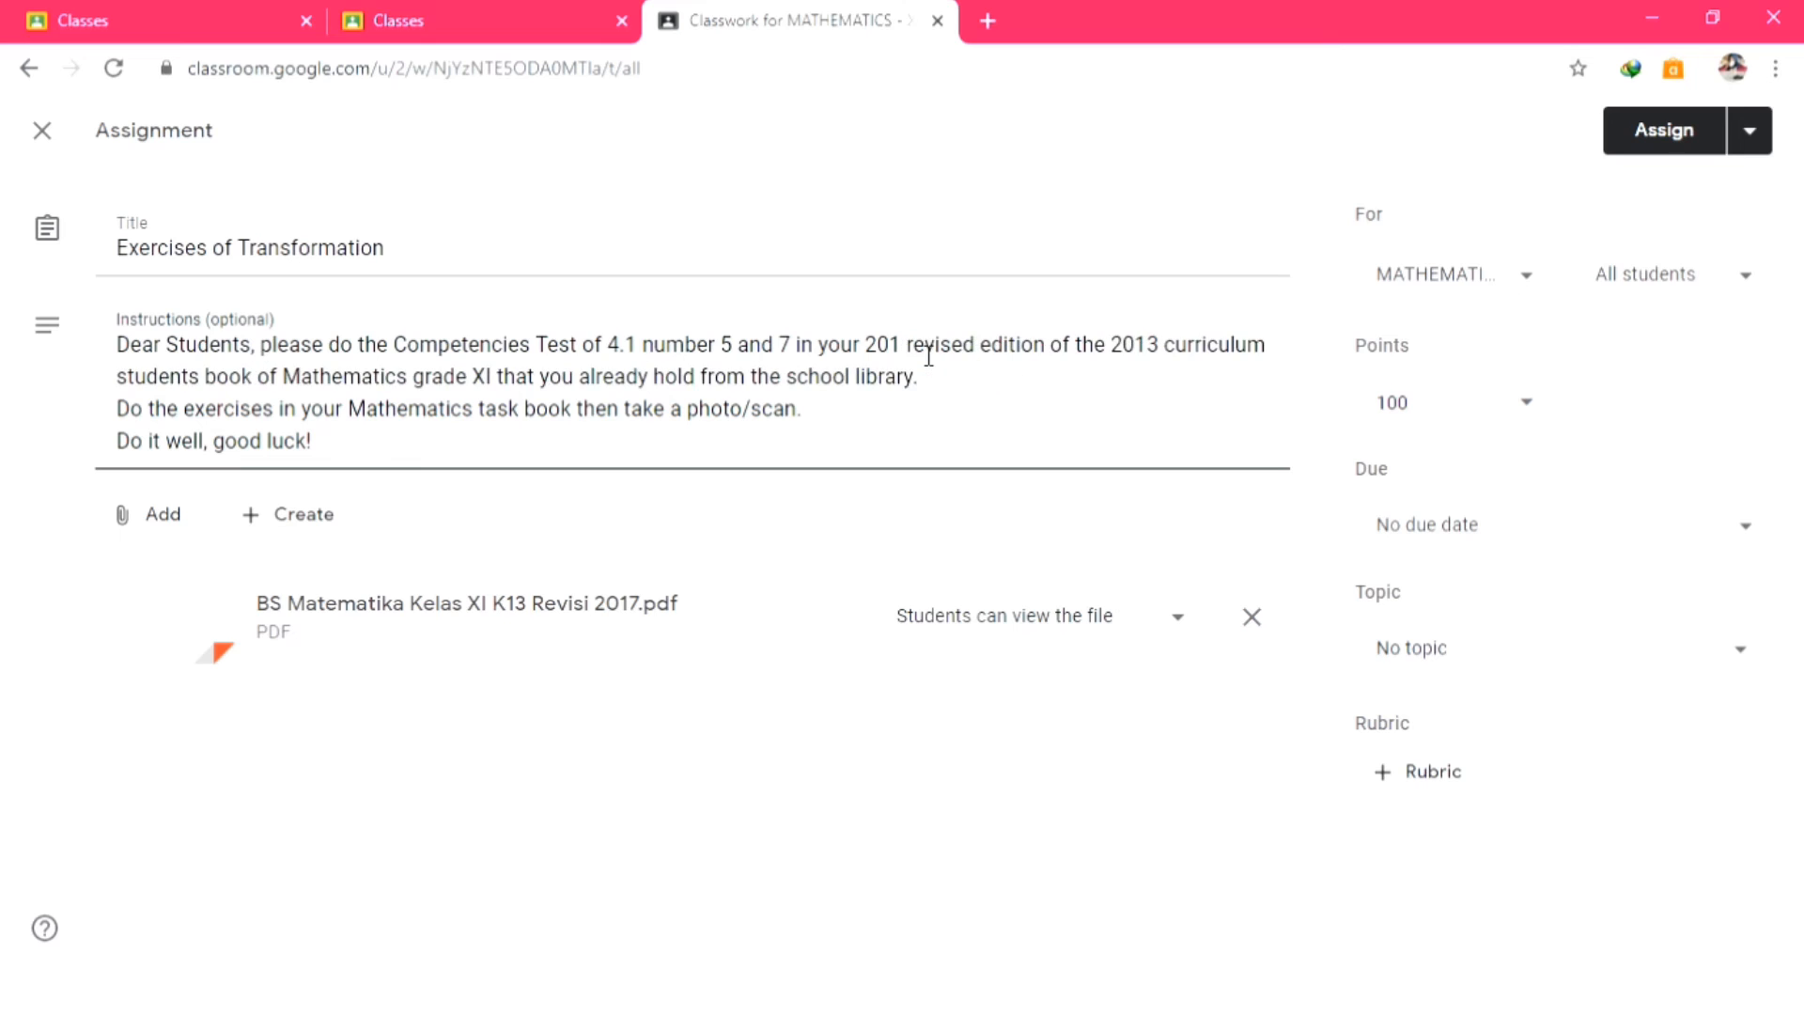
pyautogui.write('7')
pyautogui.click(1119, 926)
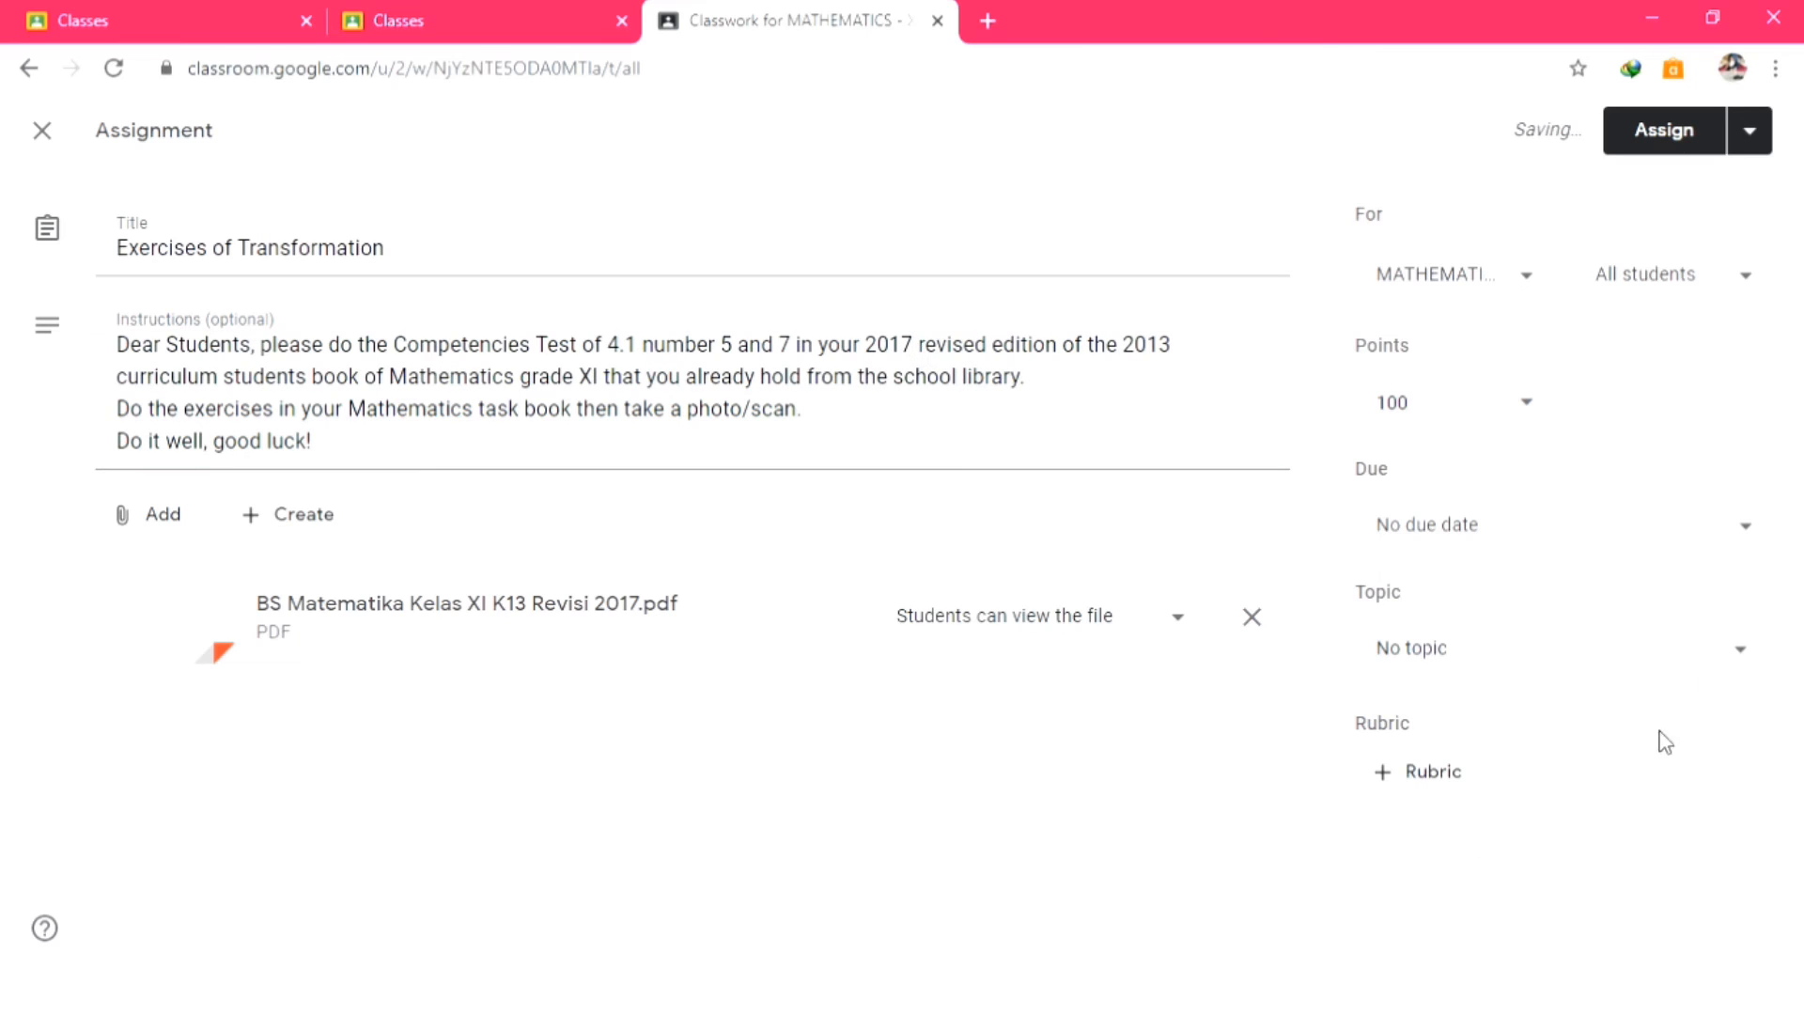
# Confirm the assignment goes to the MATHEMATICS class and all students.
pyautogui.click(1547, 280)
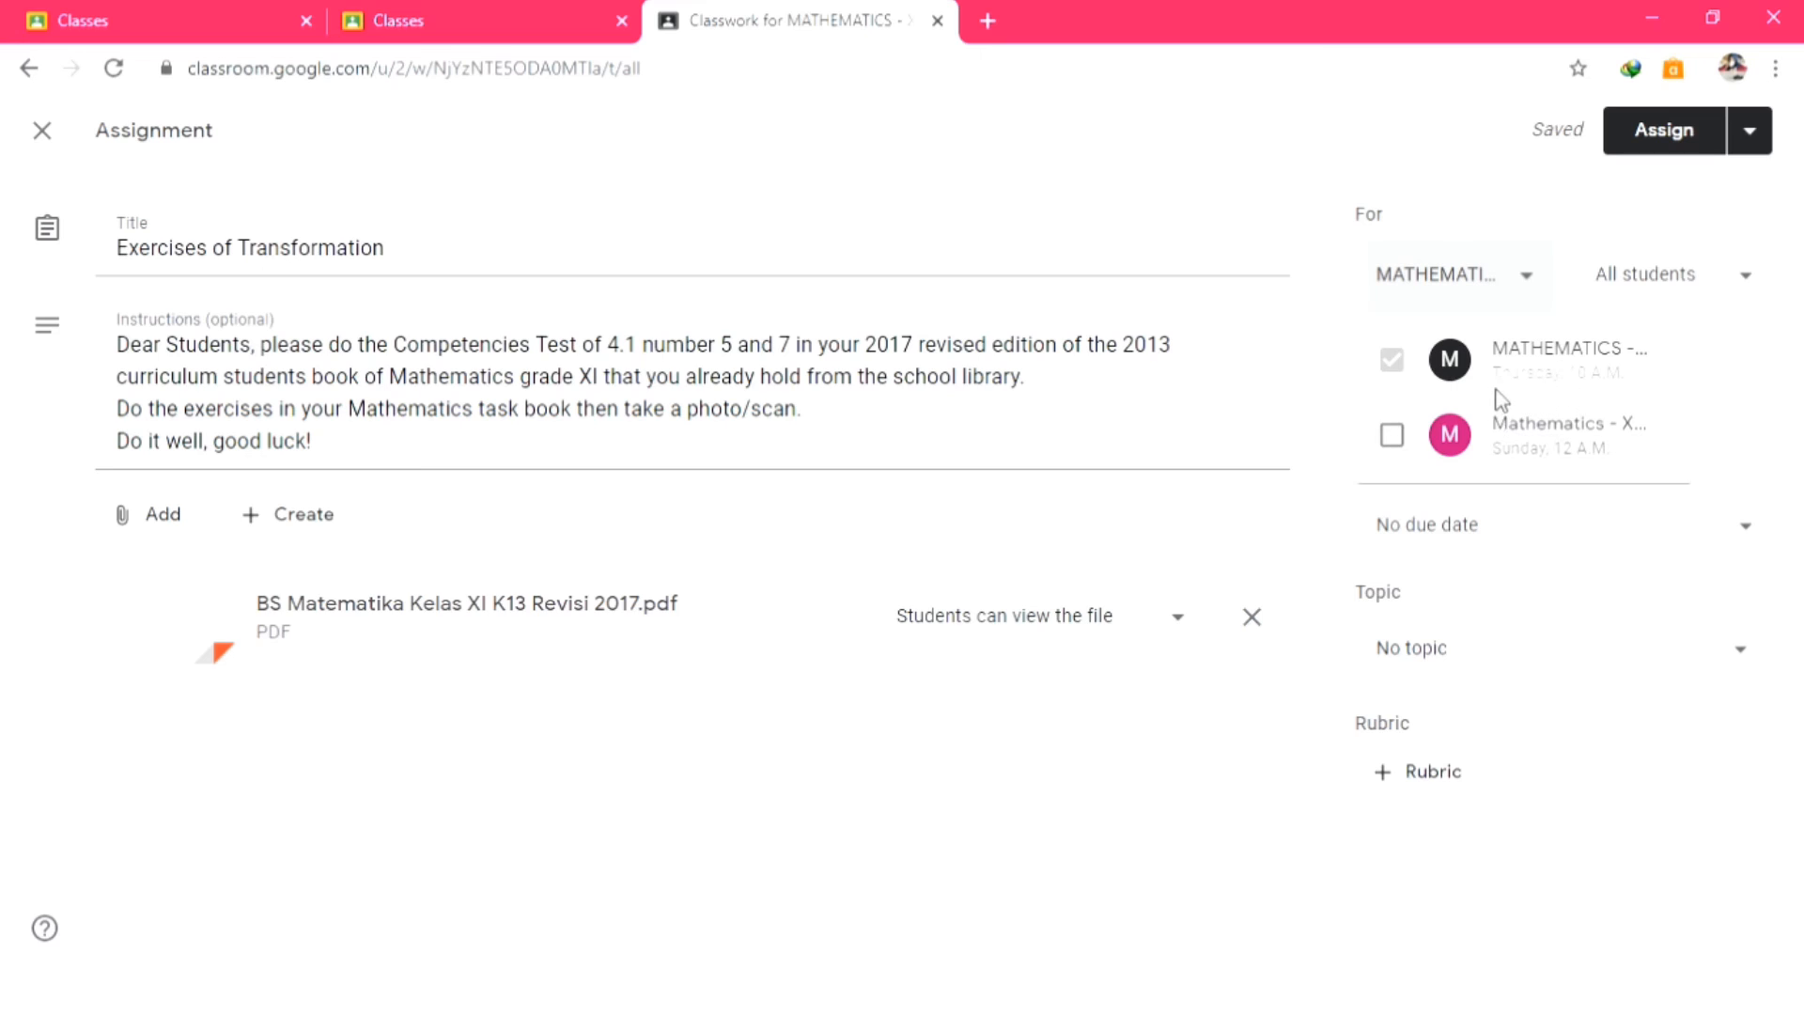
pyautogui.click(1640, 292)
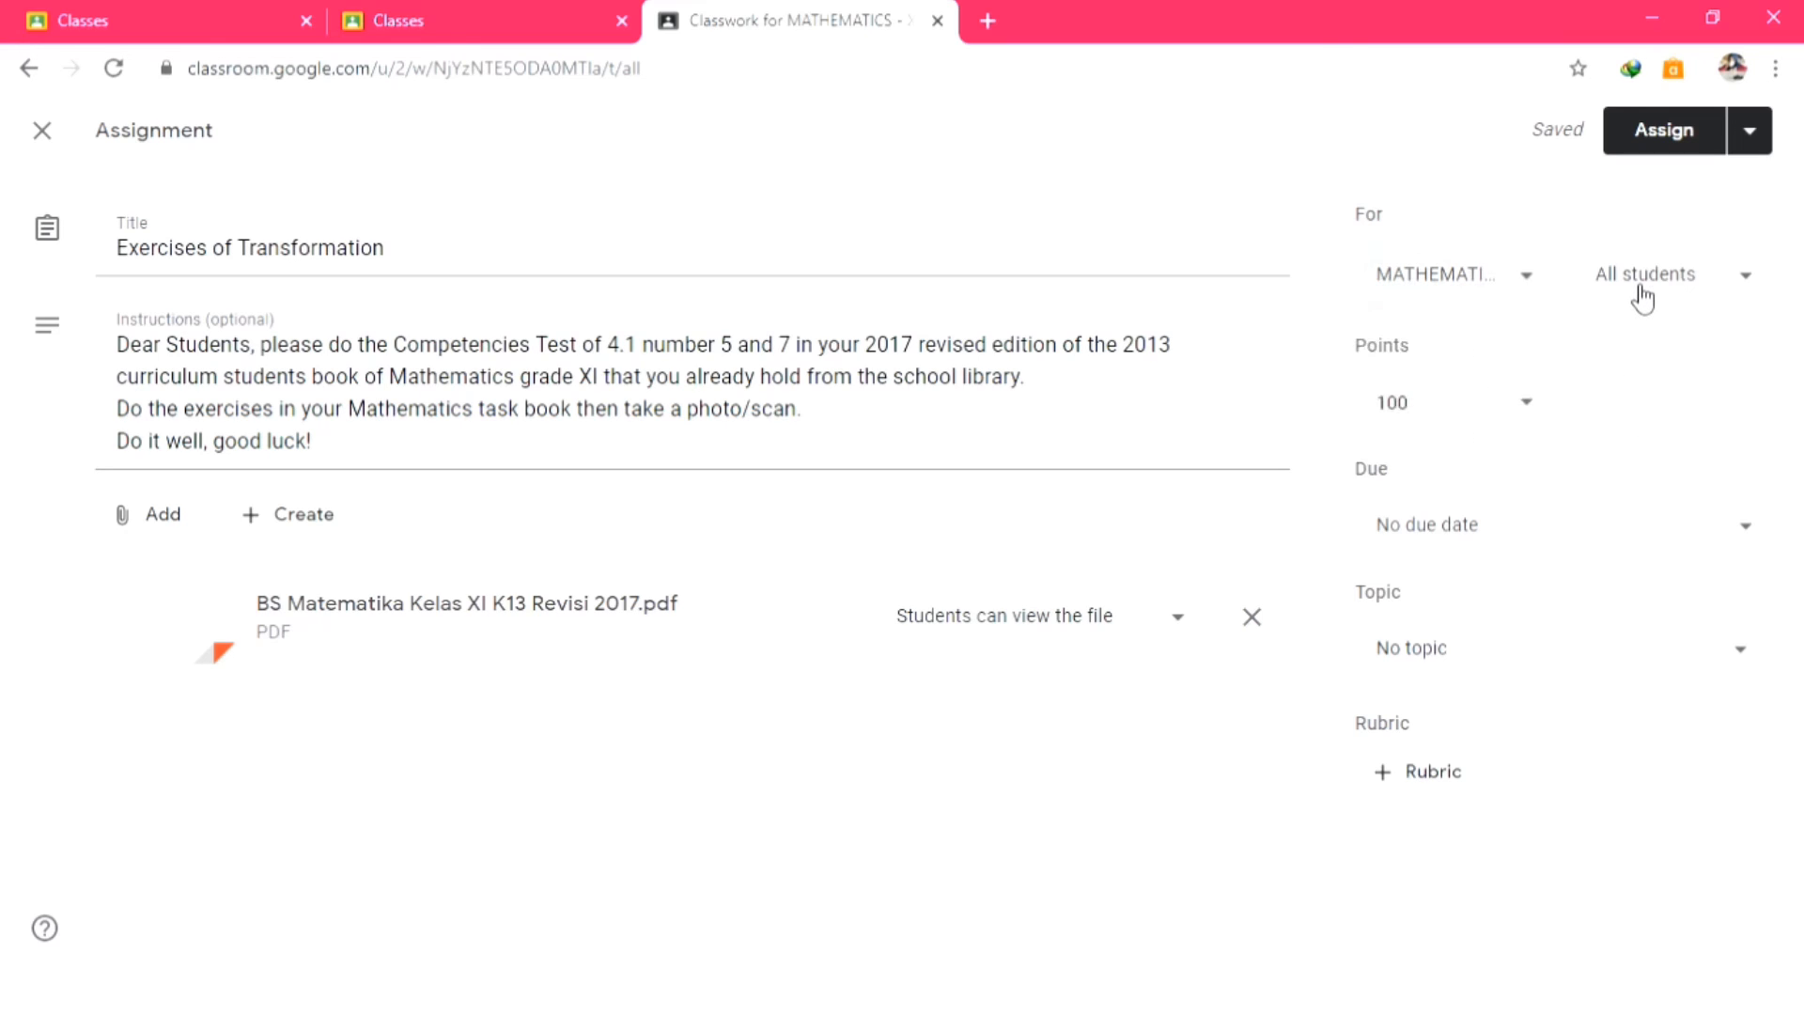
pyautogui.click(1712, 293)
pyautogui.click(1712, 294)
# Set the assignment due date to 10 Apr 2020 at 23:59.
pyautogui.click(1654, 534)
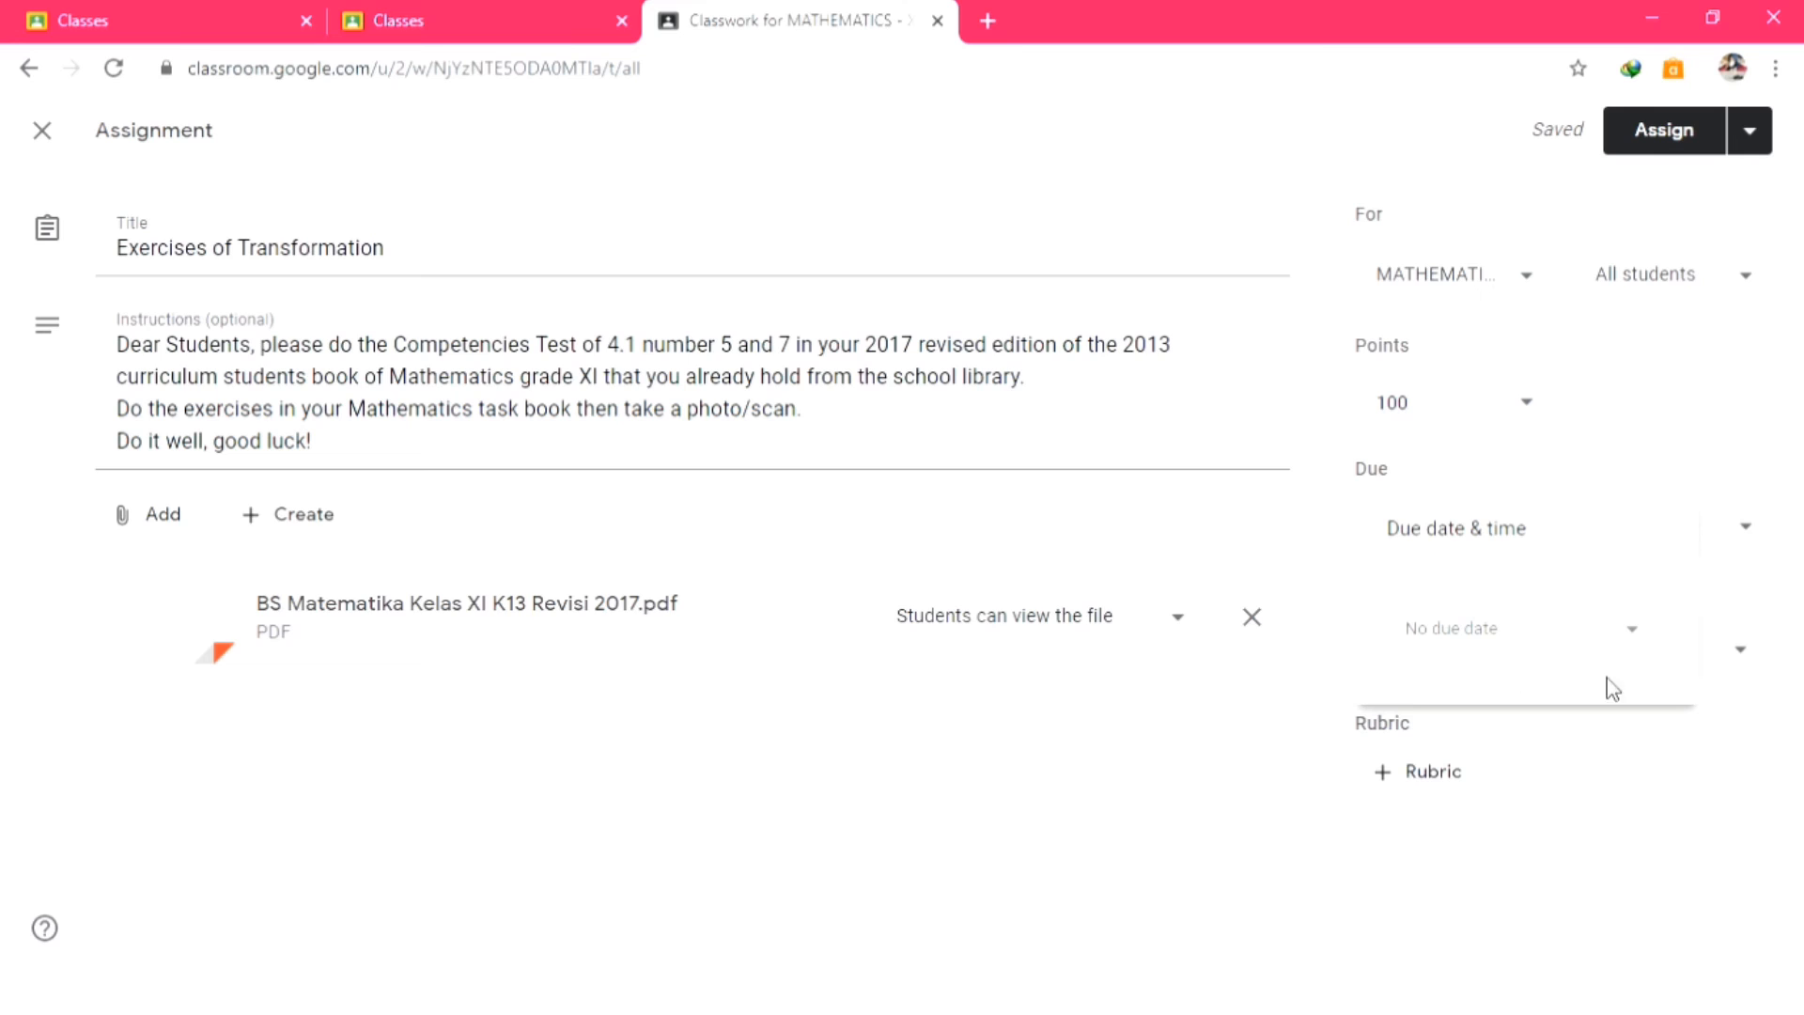
pyautogui.click(1616, 639)
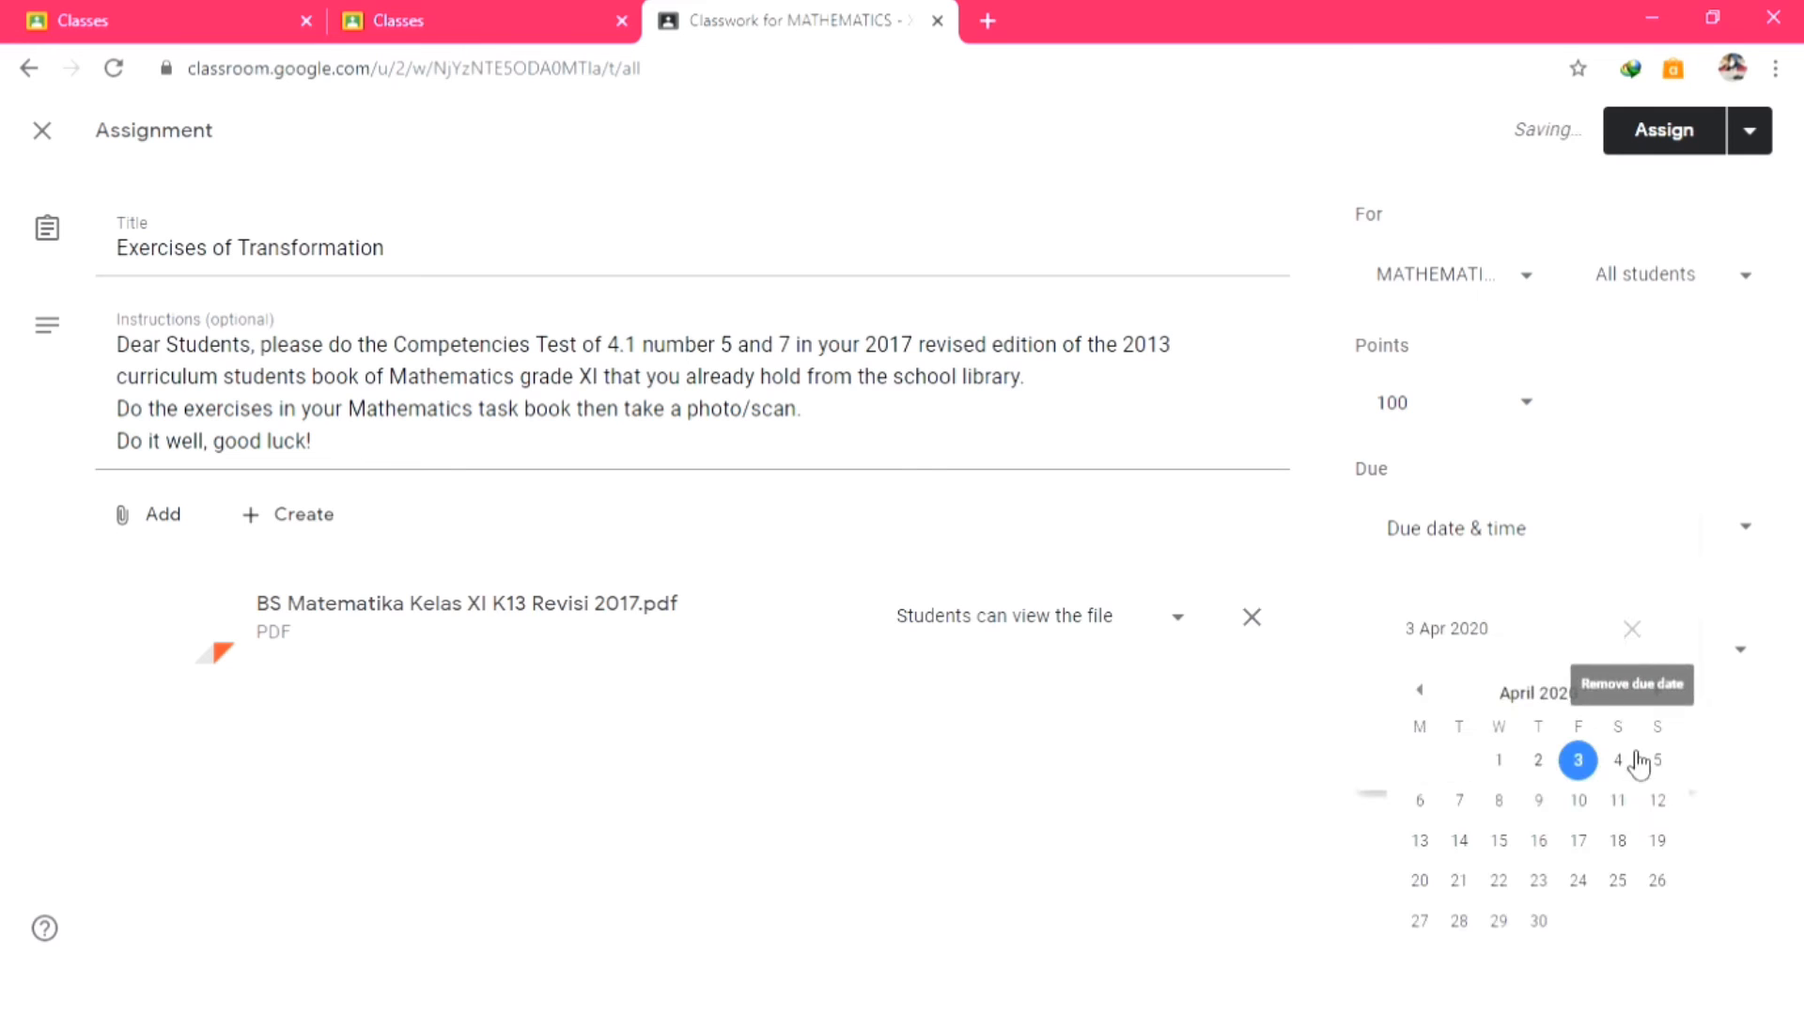
pyautogui.click(1581, 801)
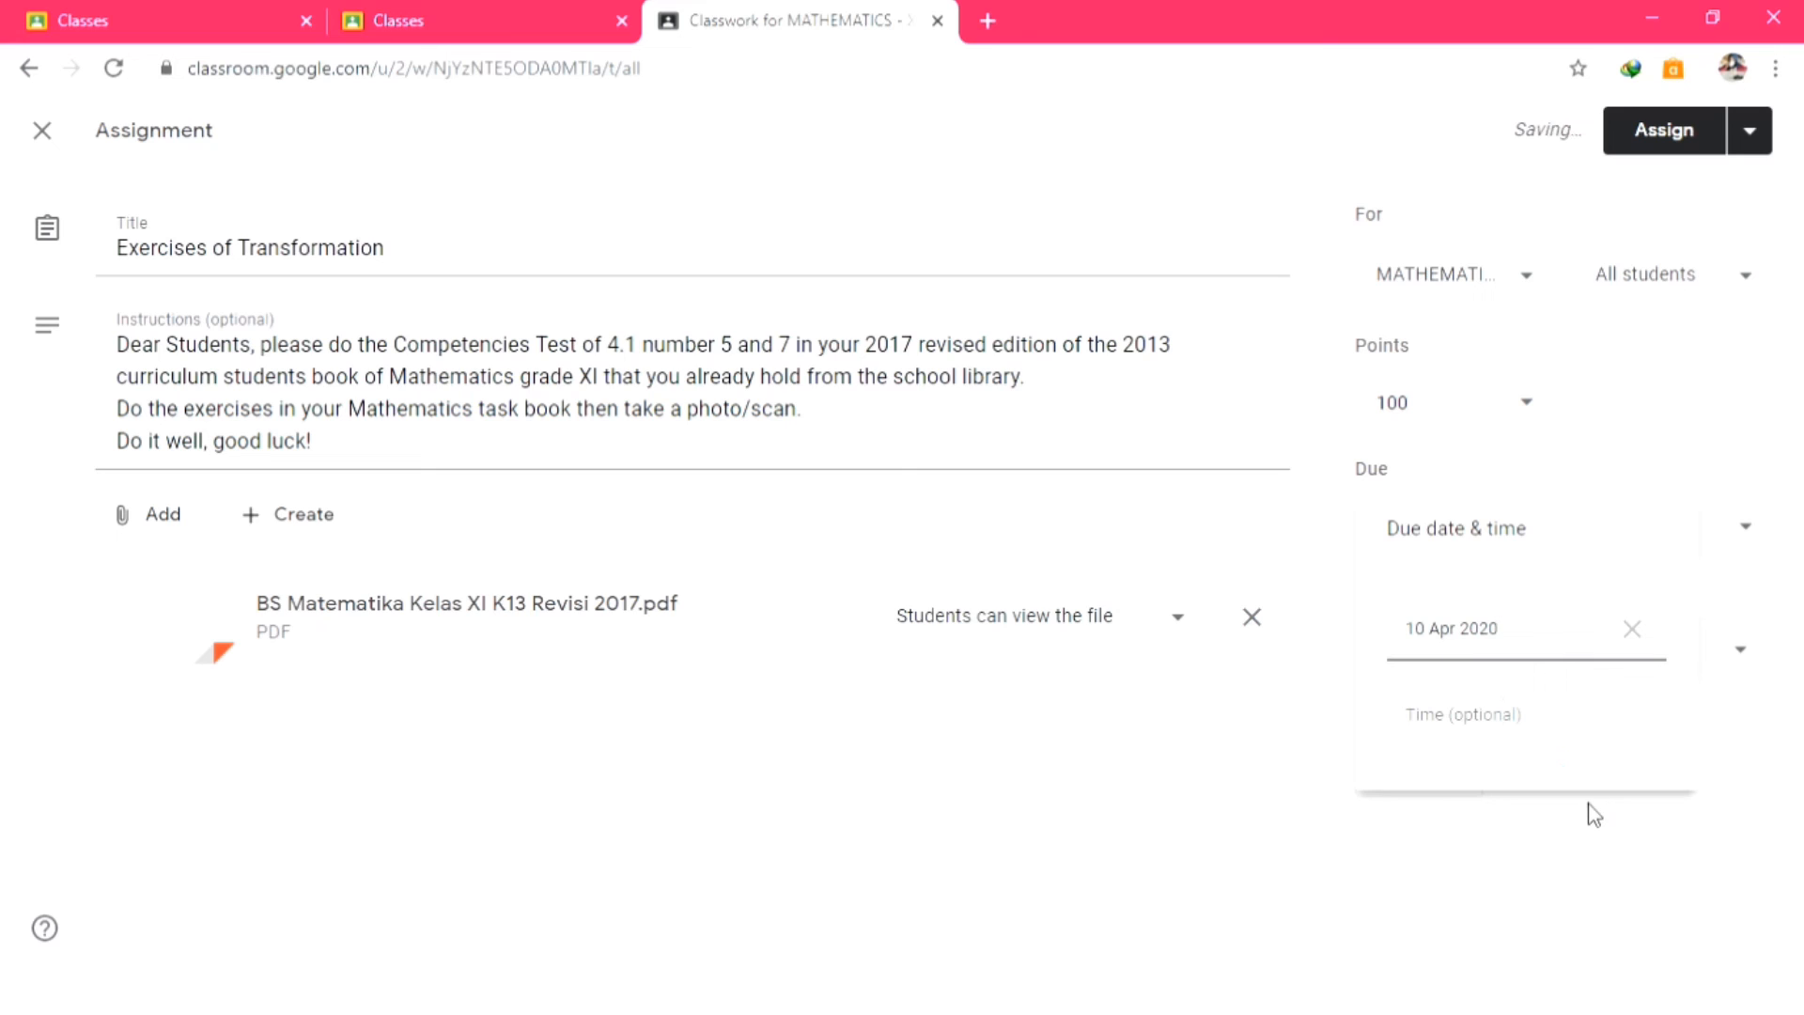
pyautogui.click(1519, 753)
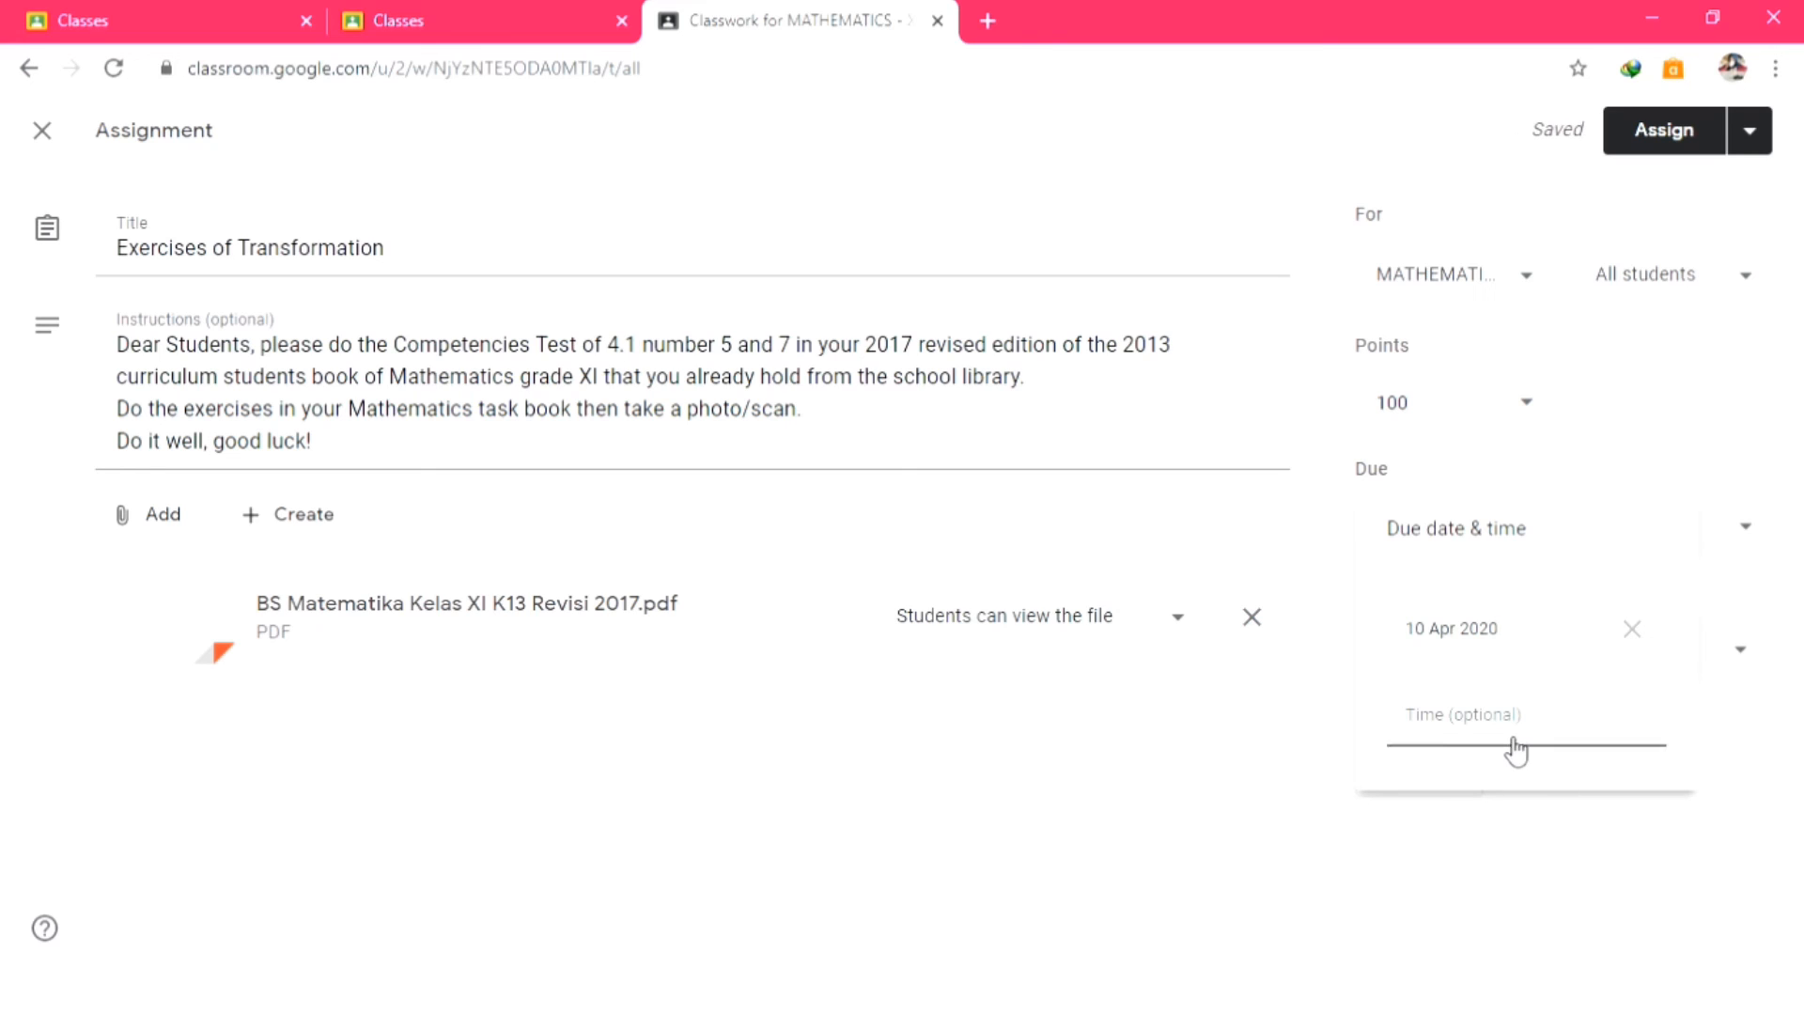
pyautogui.click(1515, 747)
pyautogui.click(1494, 769)
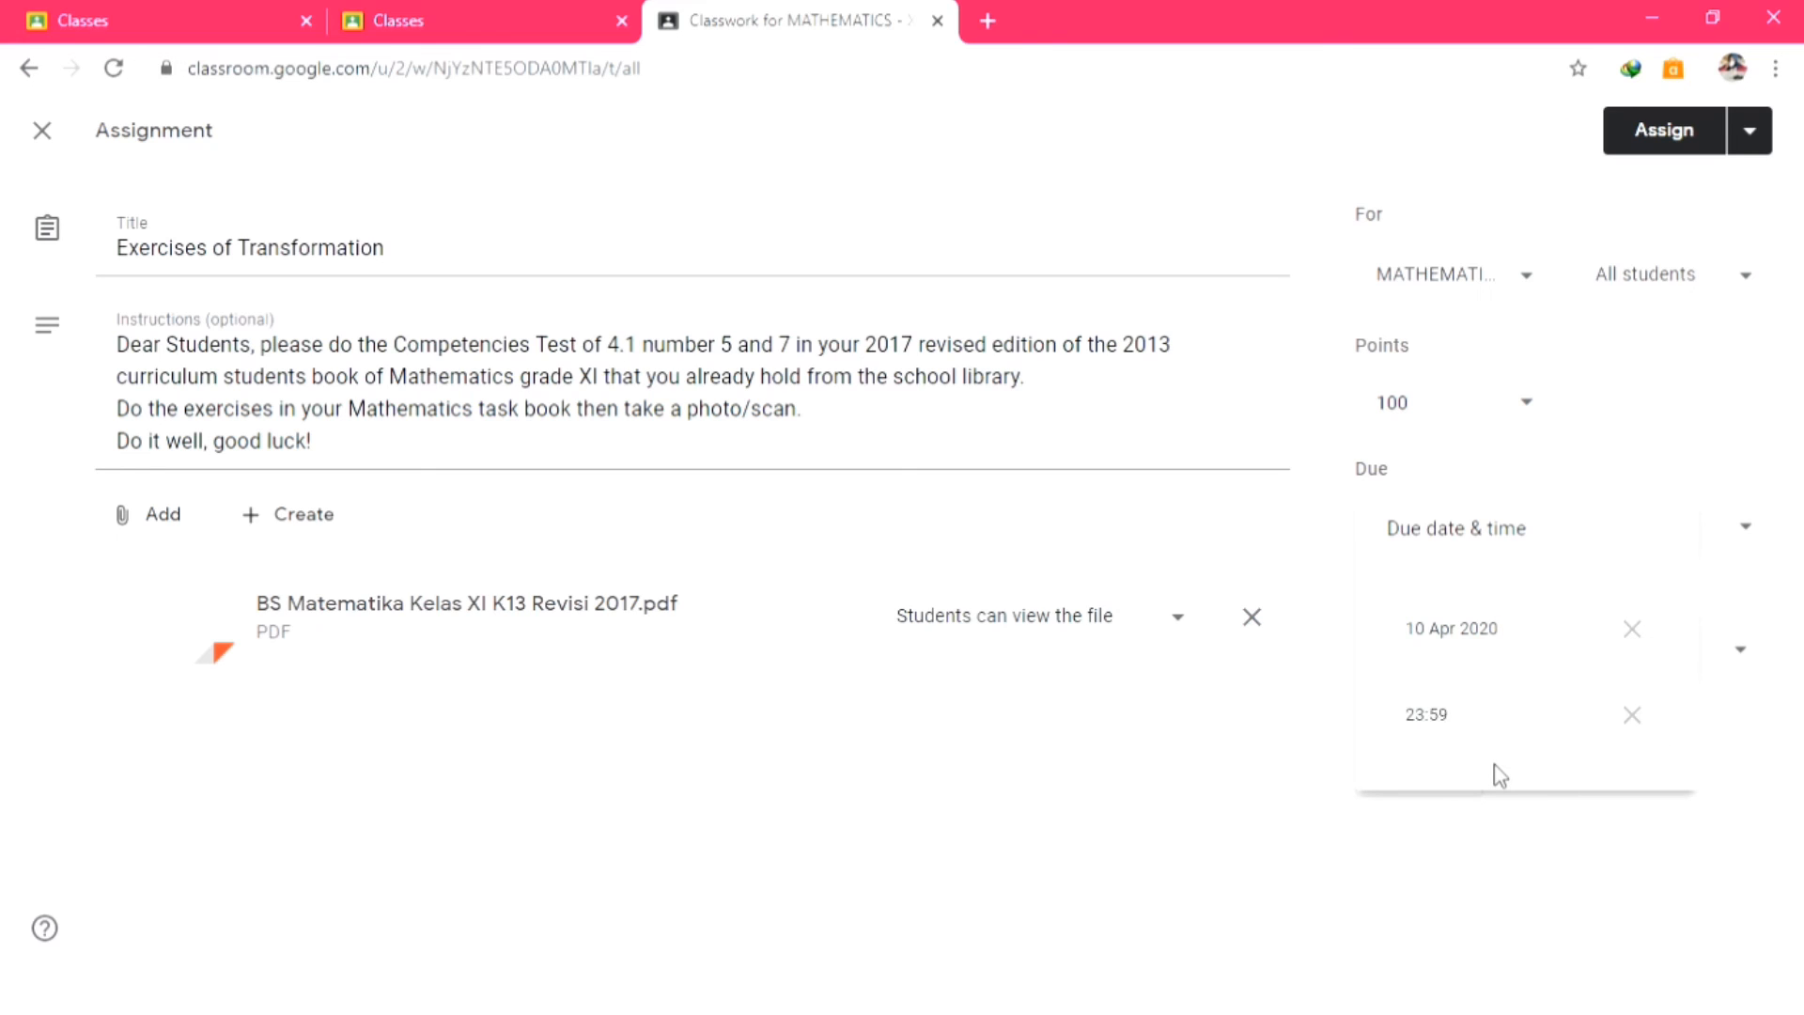
pyautogui.click(1494, 894)
pyautogui.click(1533, 651)
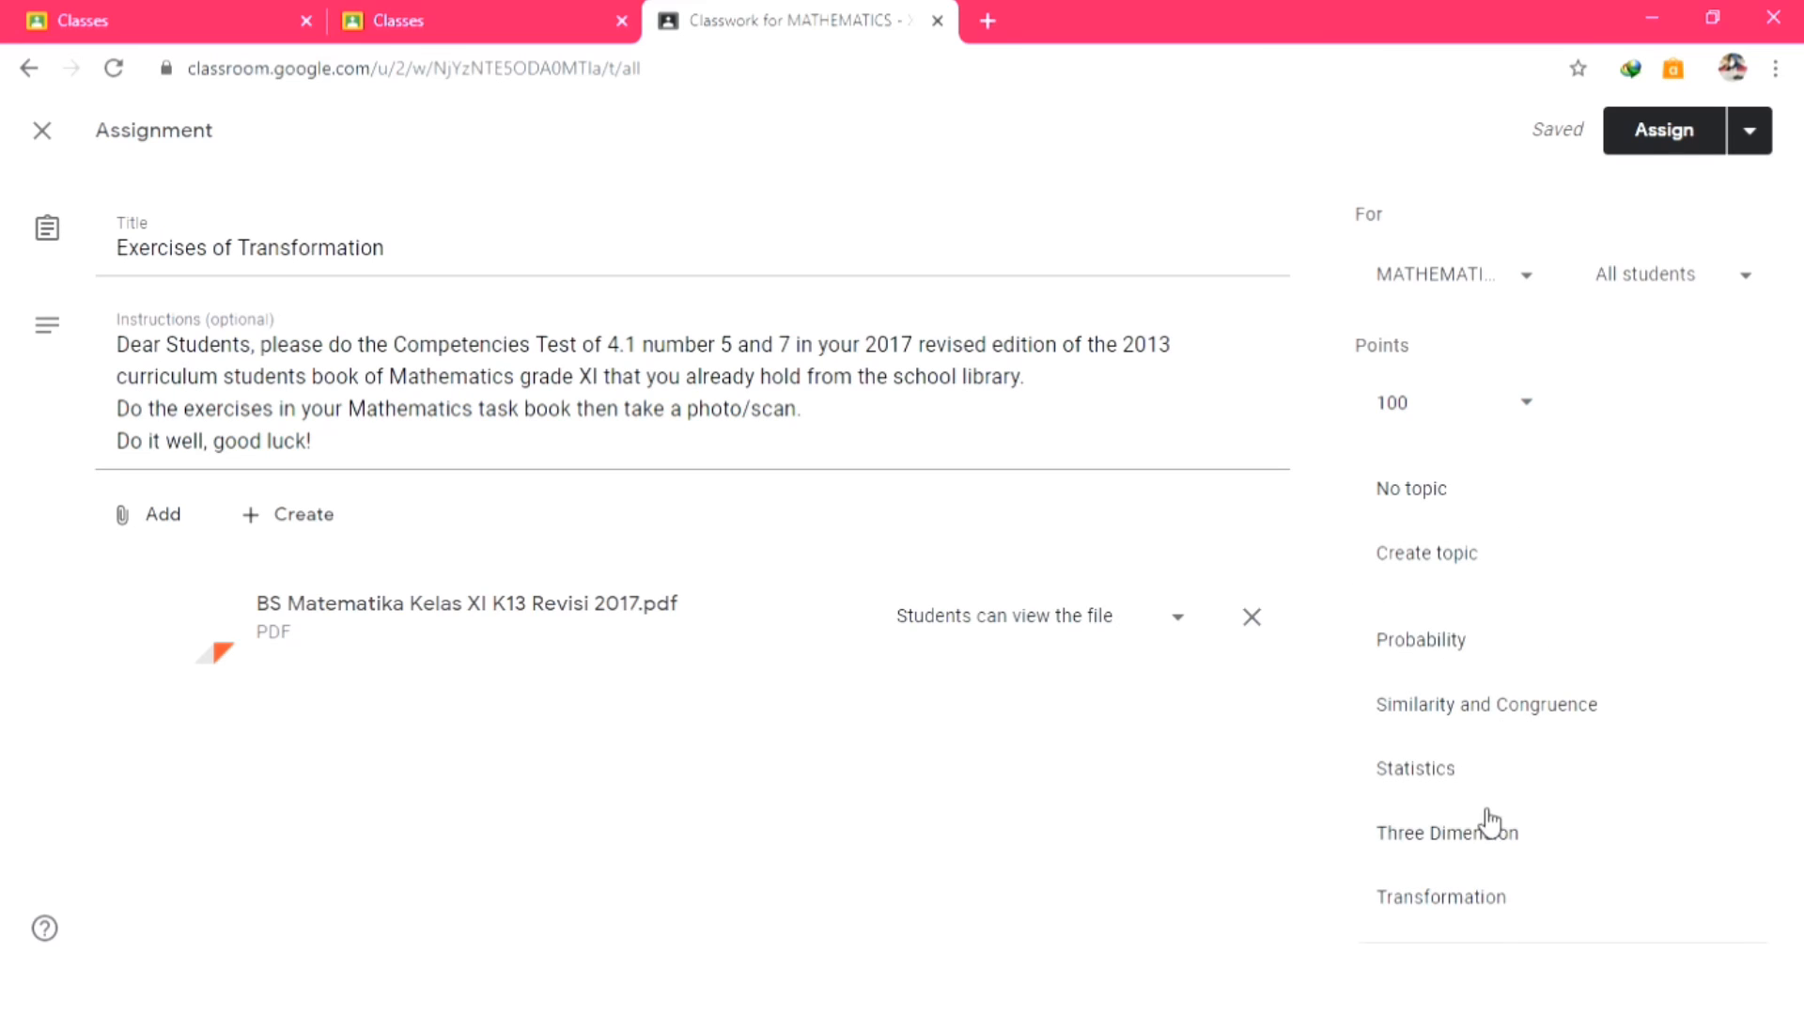
# File the assignment under Transformation, skip adding a rubric, and assign it to the class.
pyautogui.click(1444, 897)
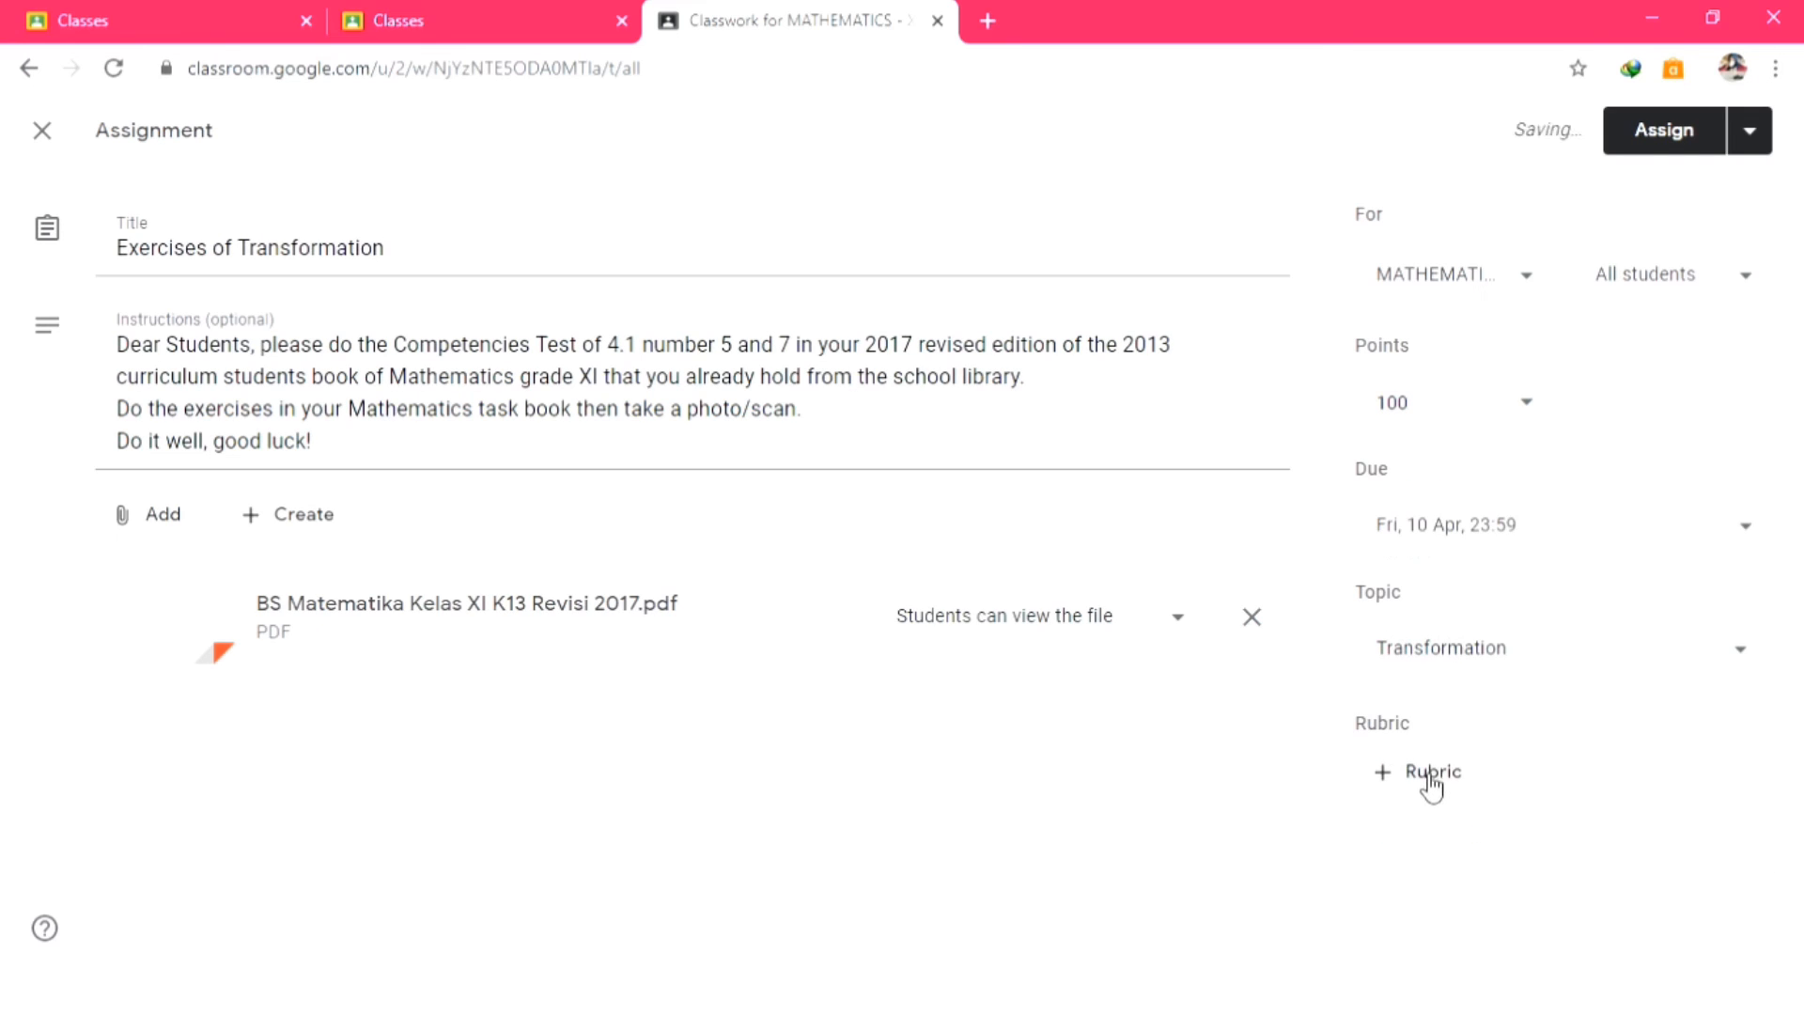
pyautogui.click(1430, 782)
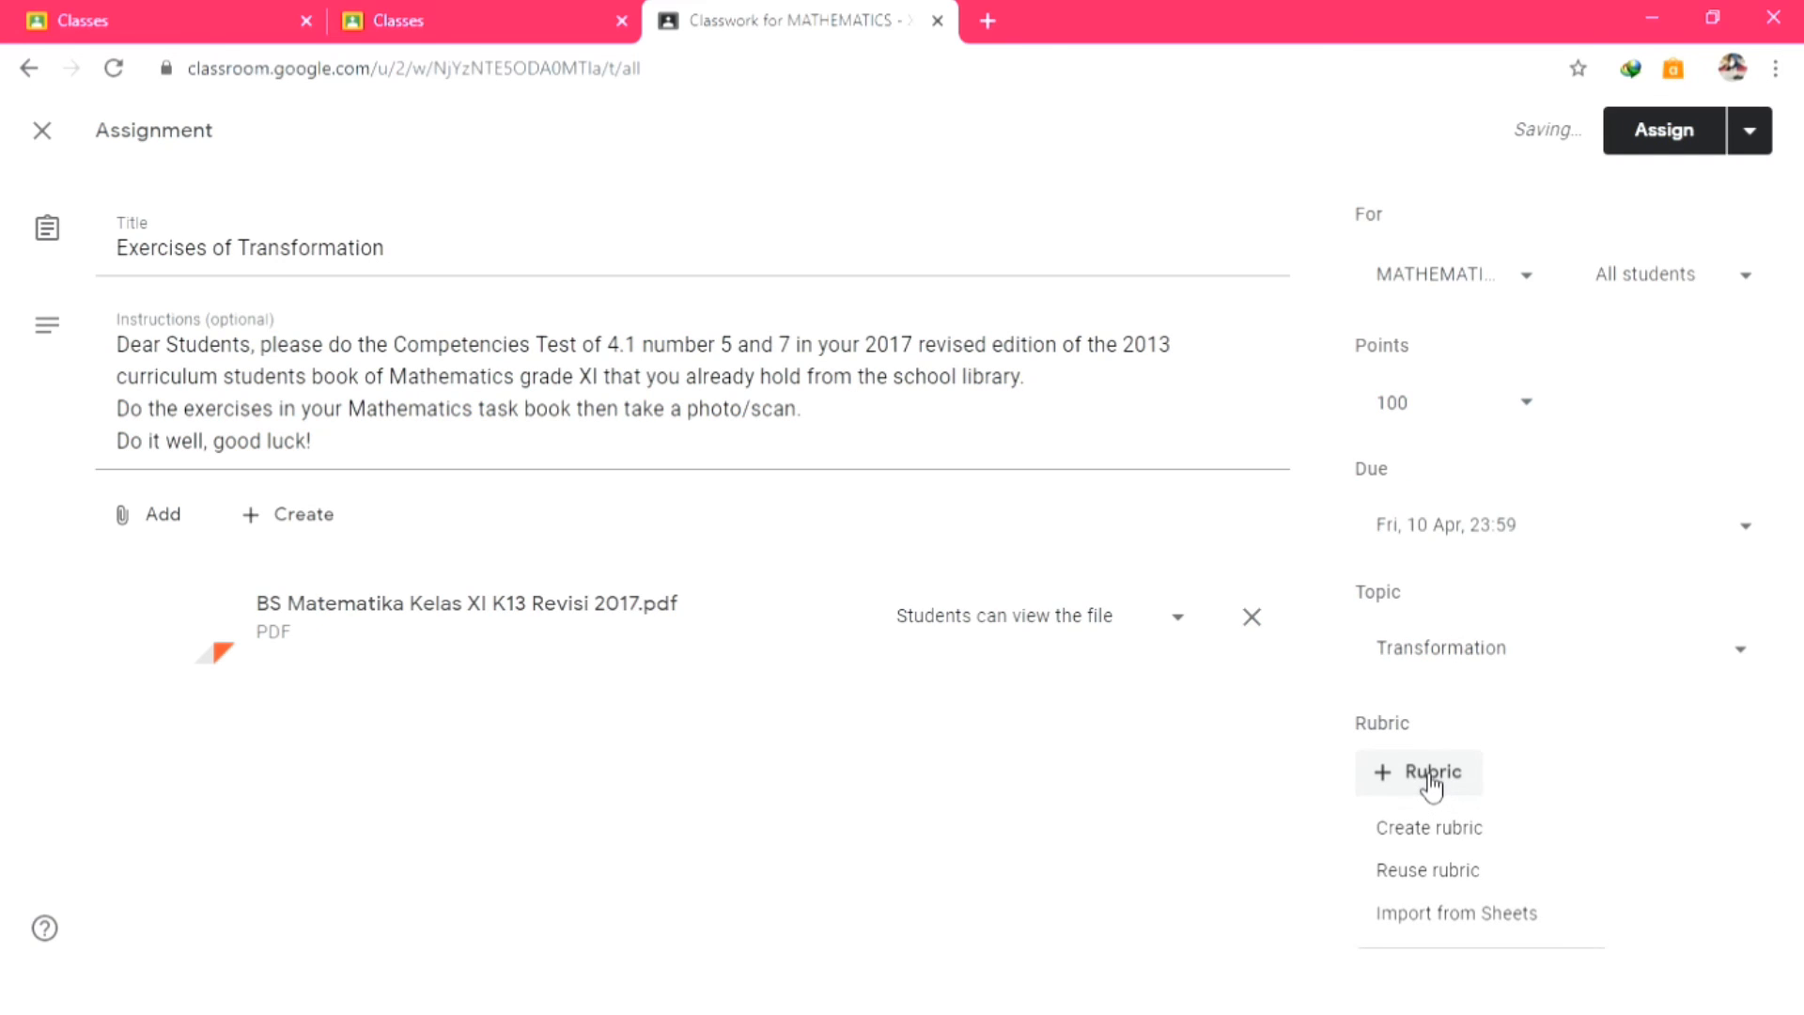
pyautogui.click(1632, 768)
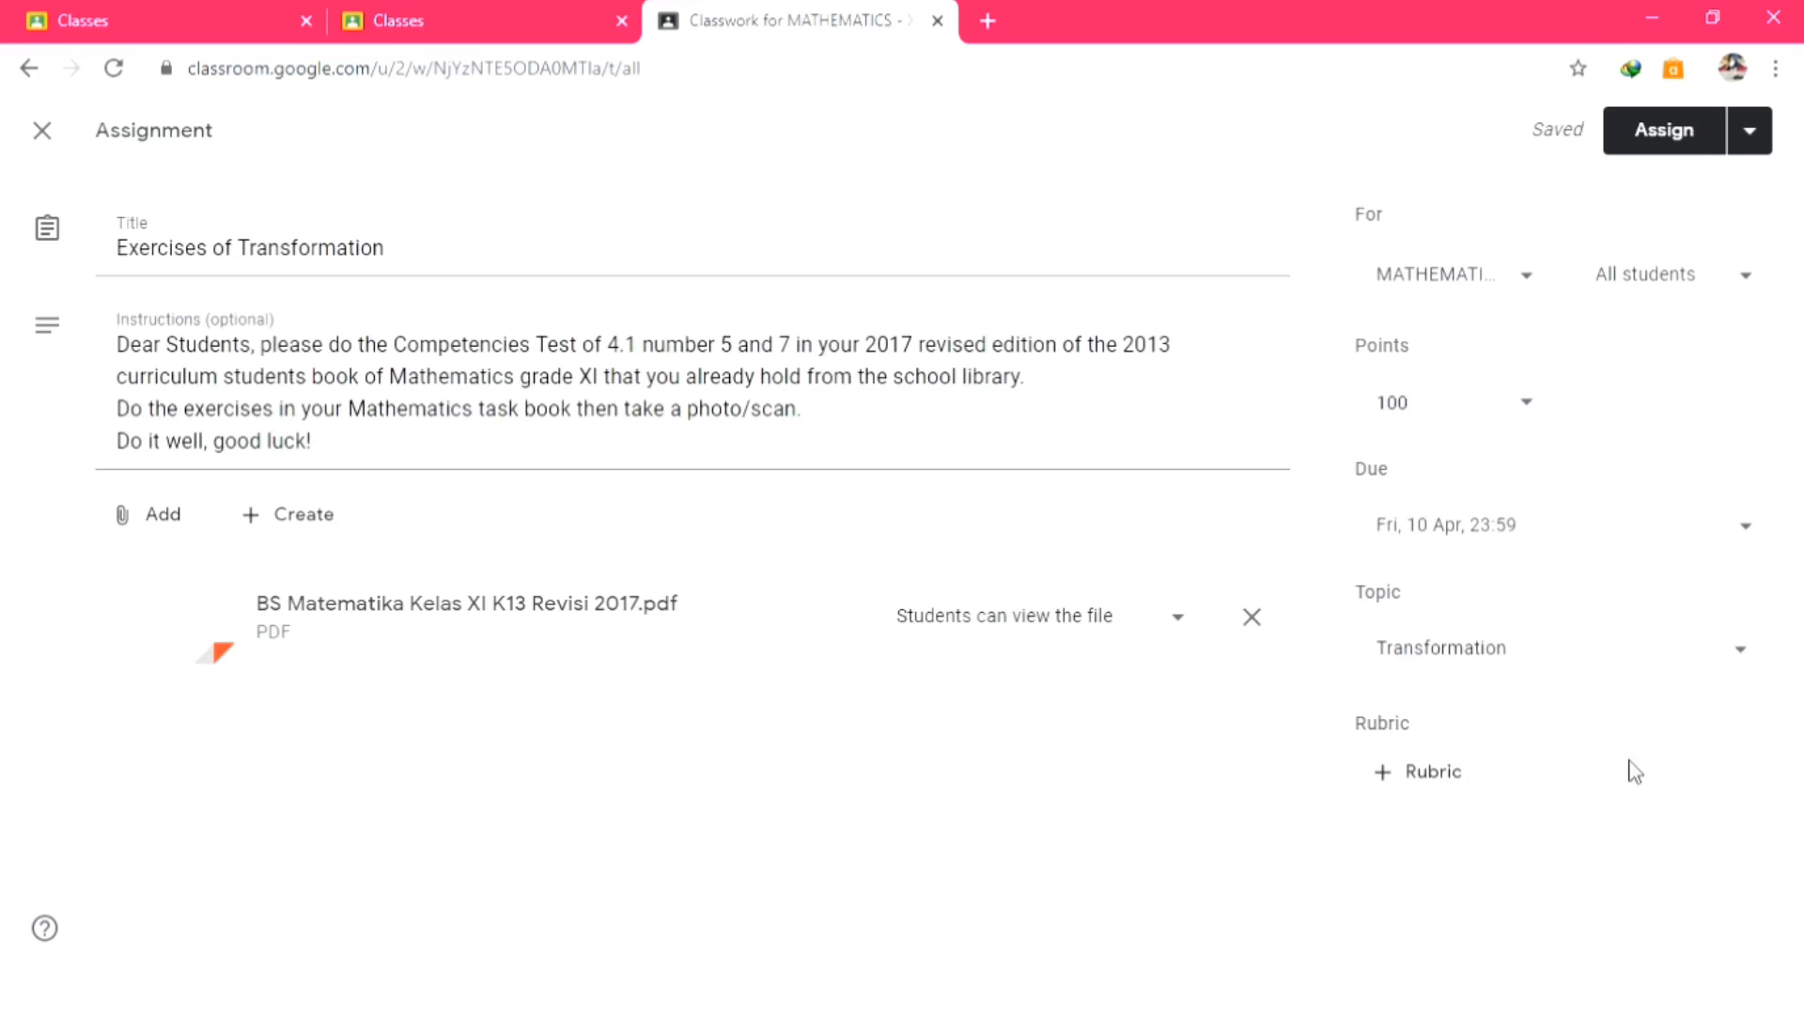
pyautogui.click(1685, 133)
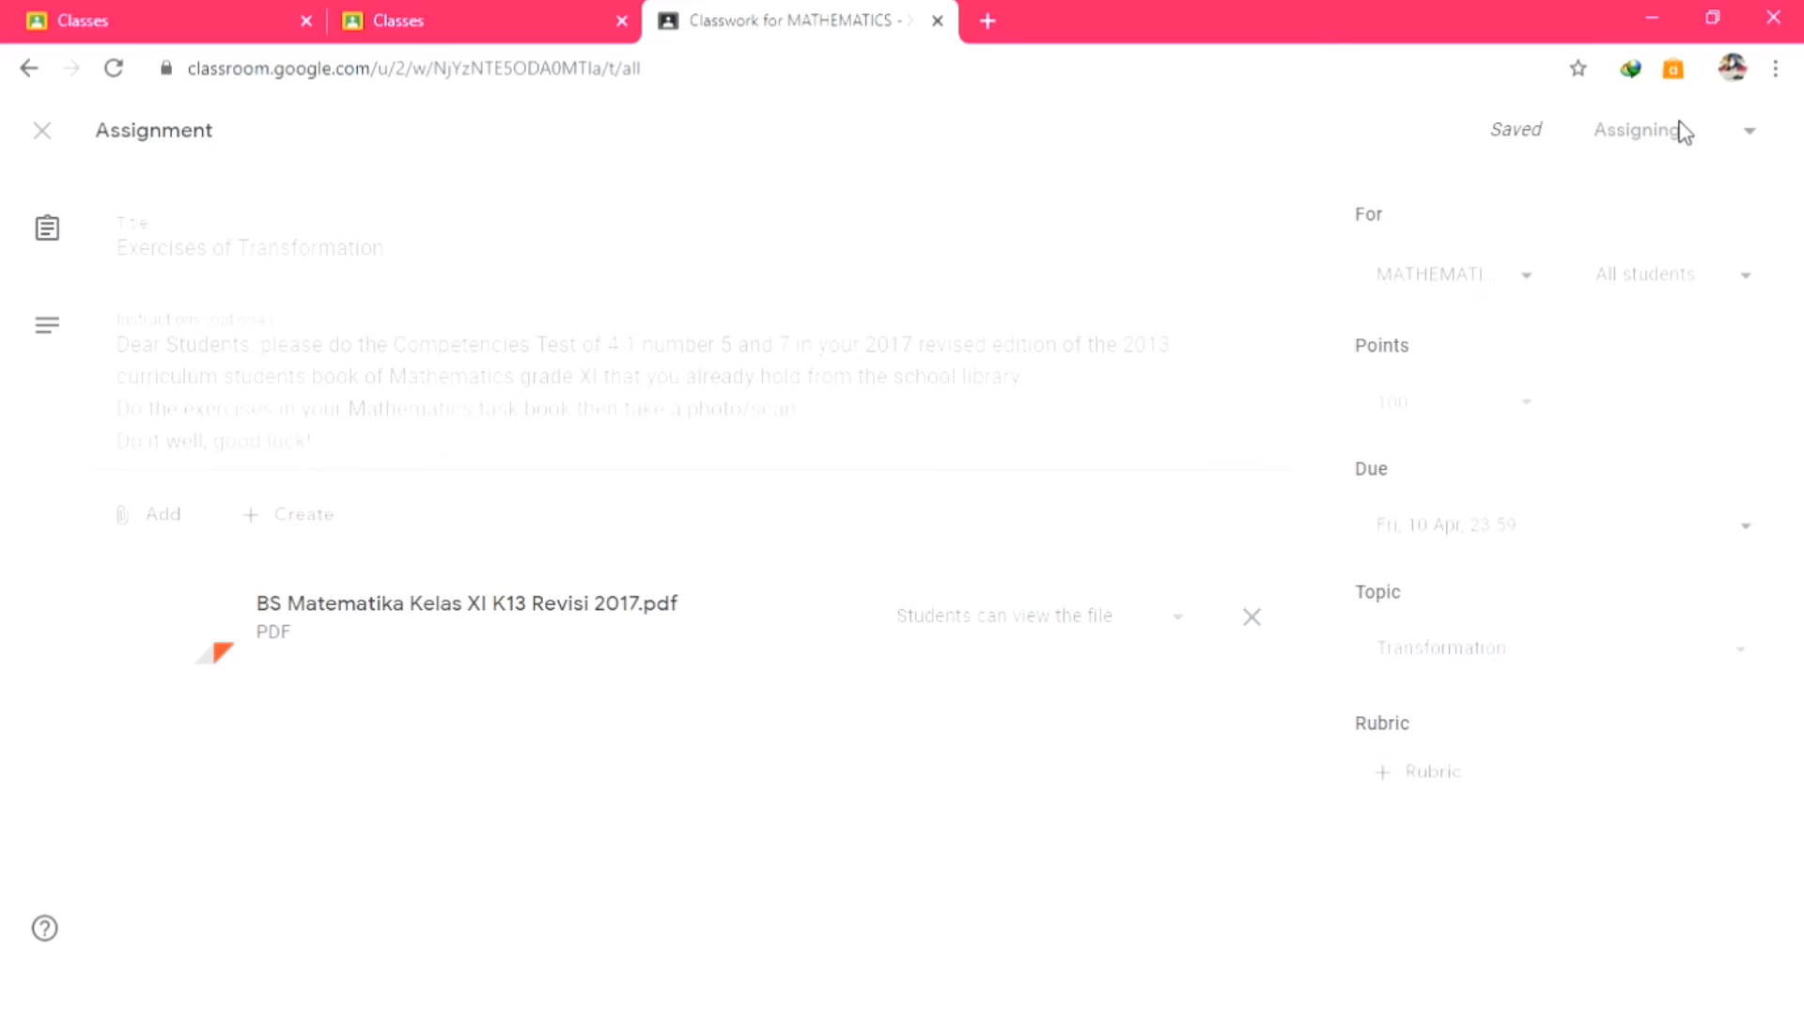